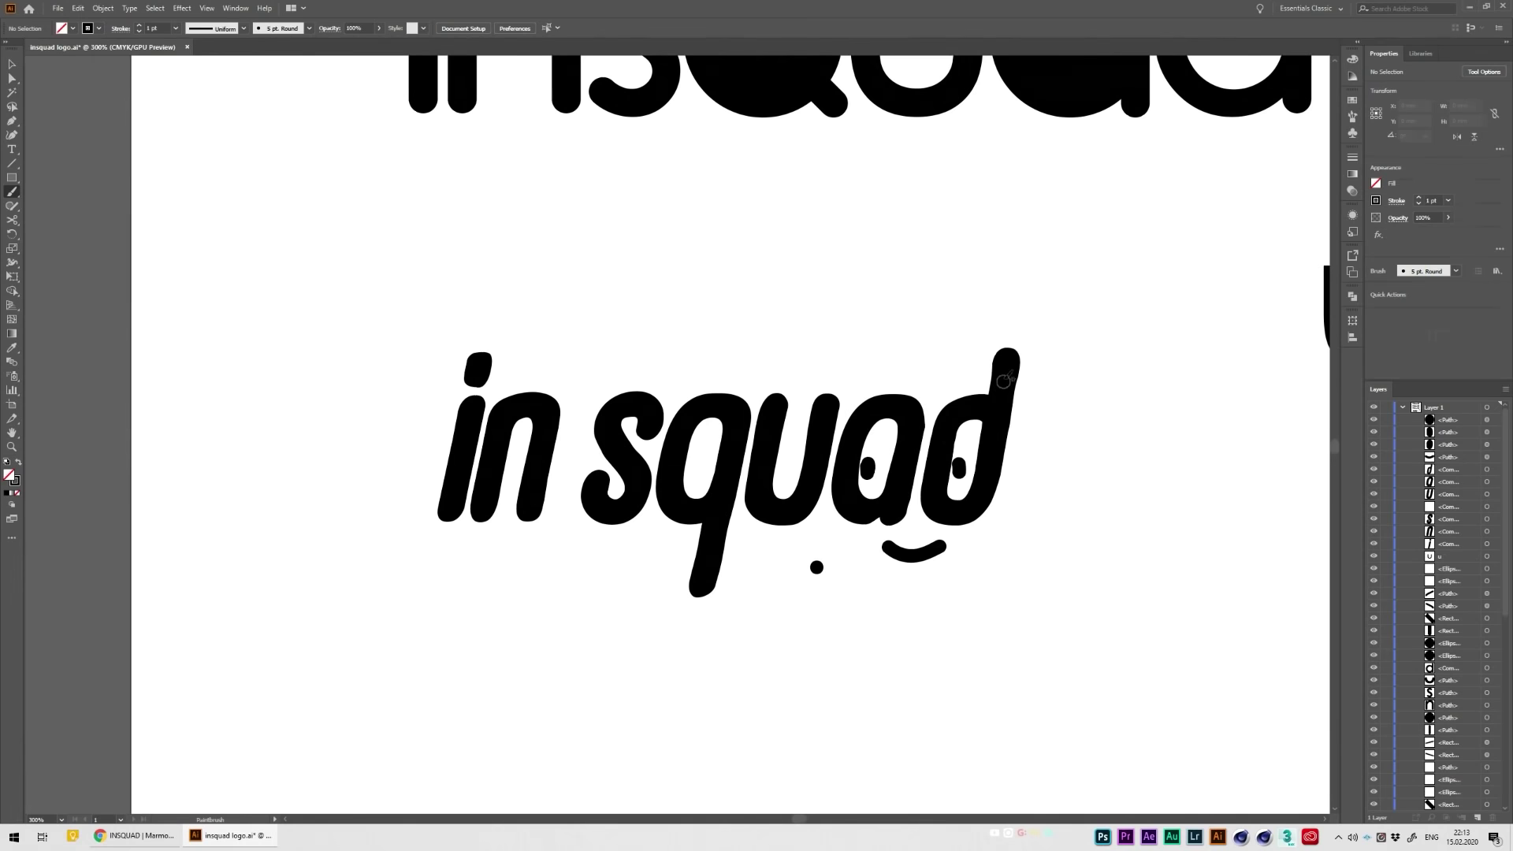
- Try a curled brush stroke on top of the d and undo it together with the face details drawn on the lettering
mouse_move(997, 386)
left_mouse_down()
mouse_move(1042, 347)
mouse_move(1040, 400)
left_mouse_up()
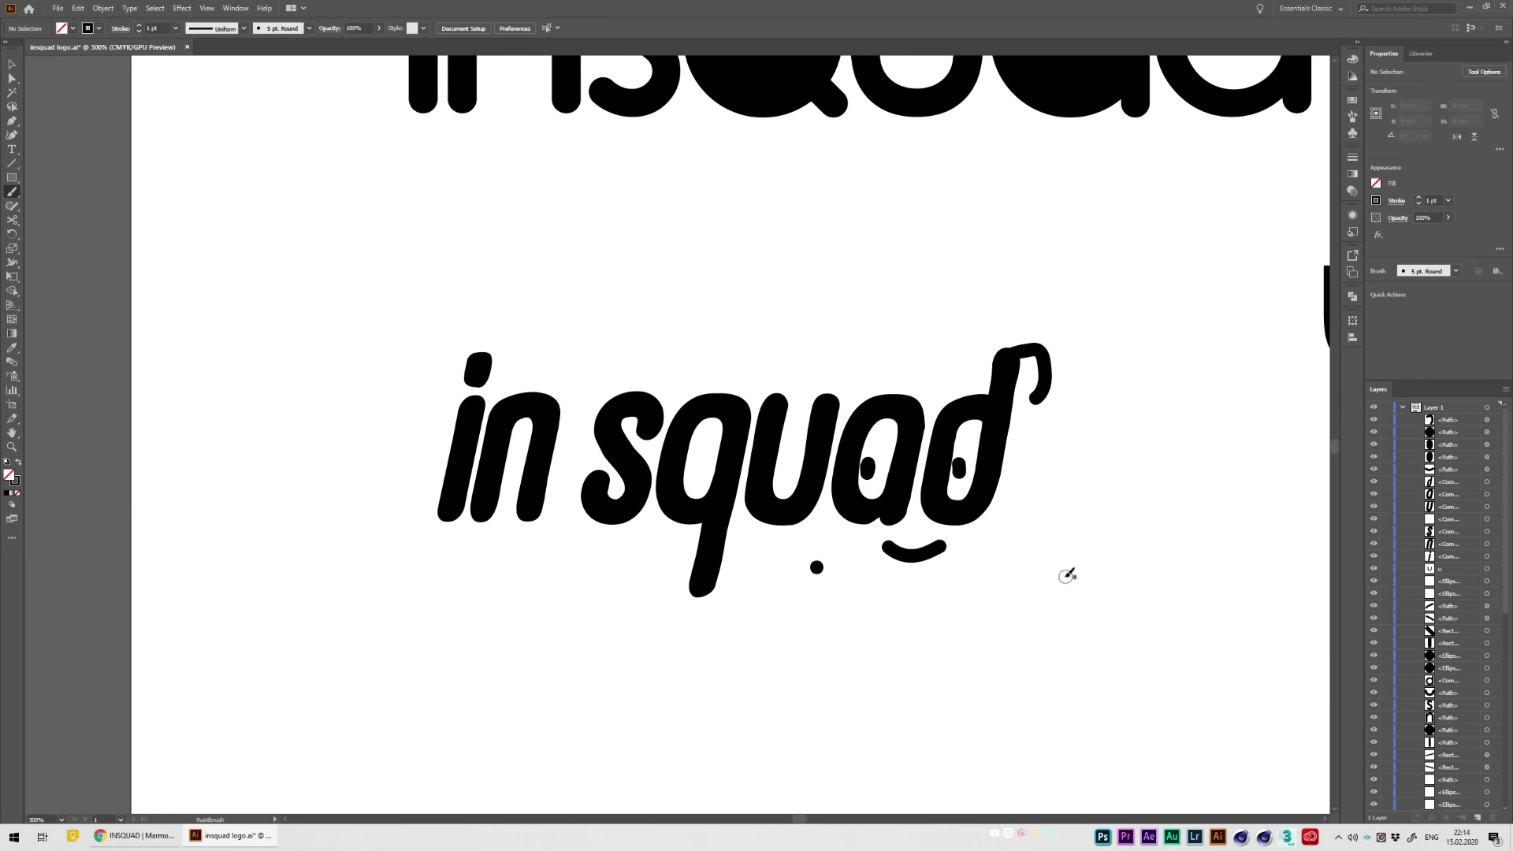
key("ctrl+z")
key("ctrl+z")
key("ctrl+z")
key("ctrl+z")
key("ctrl+z")
key("ctrl+z")
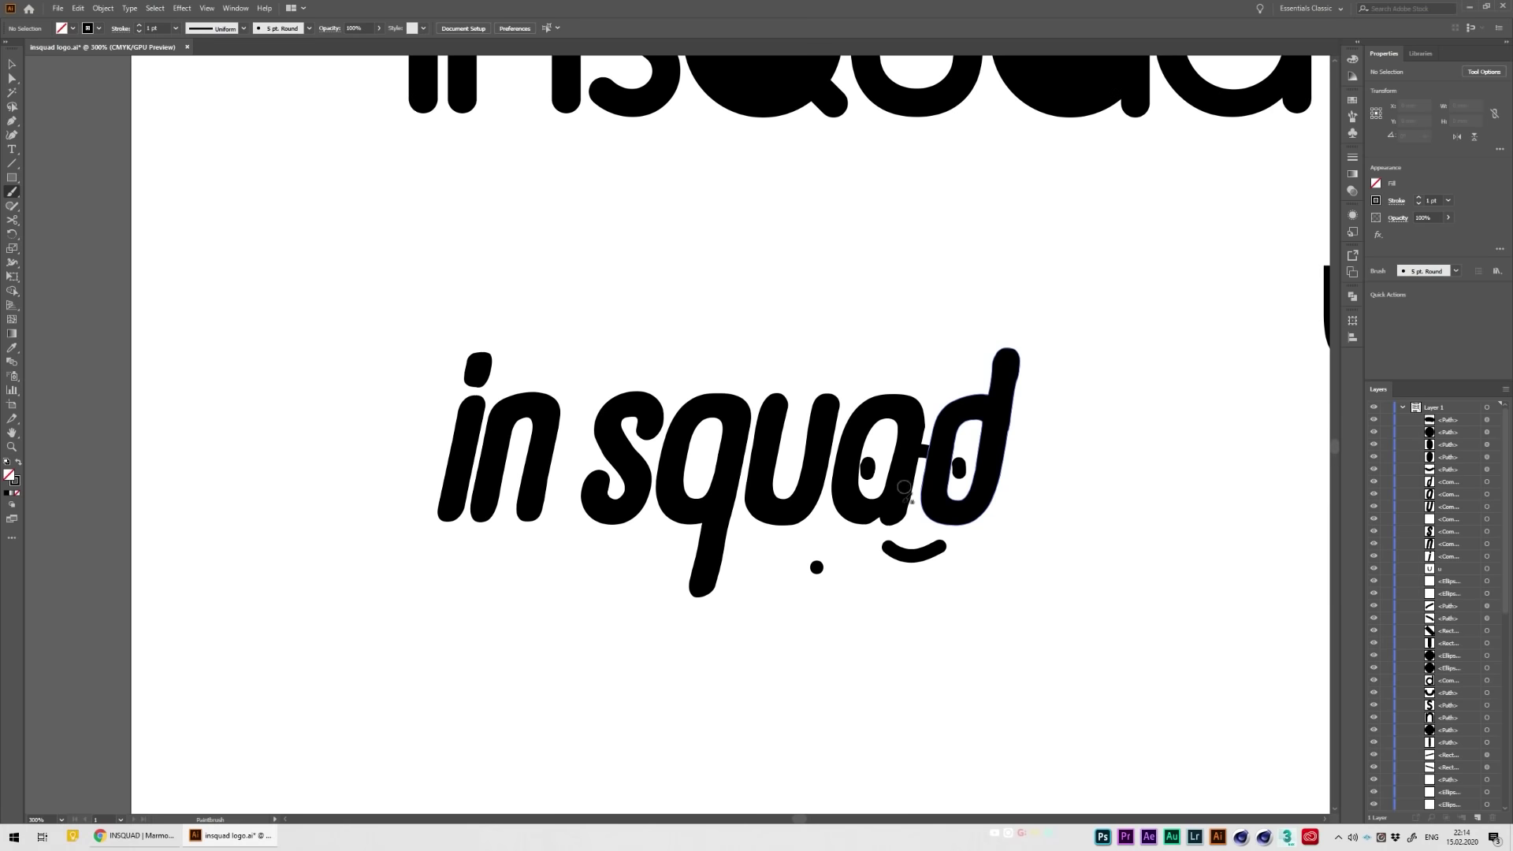
scroll(837, 532, "down", 1)
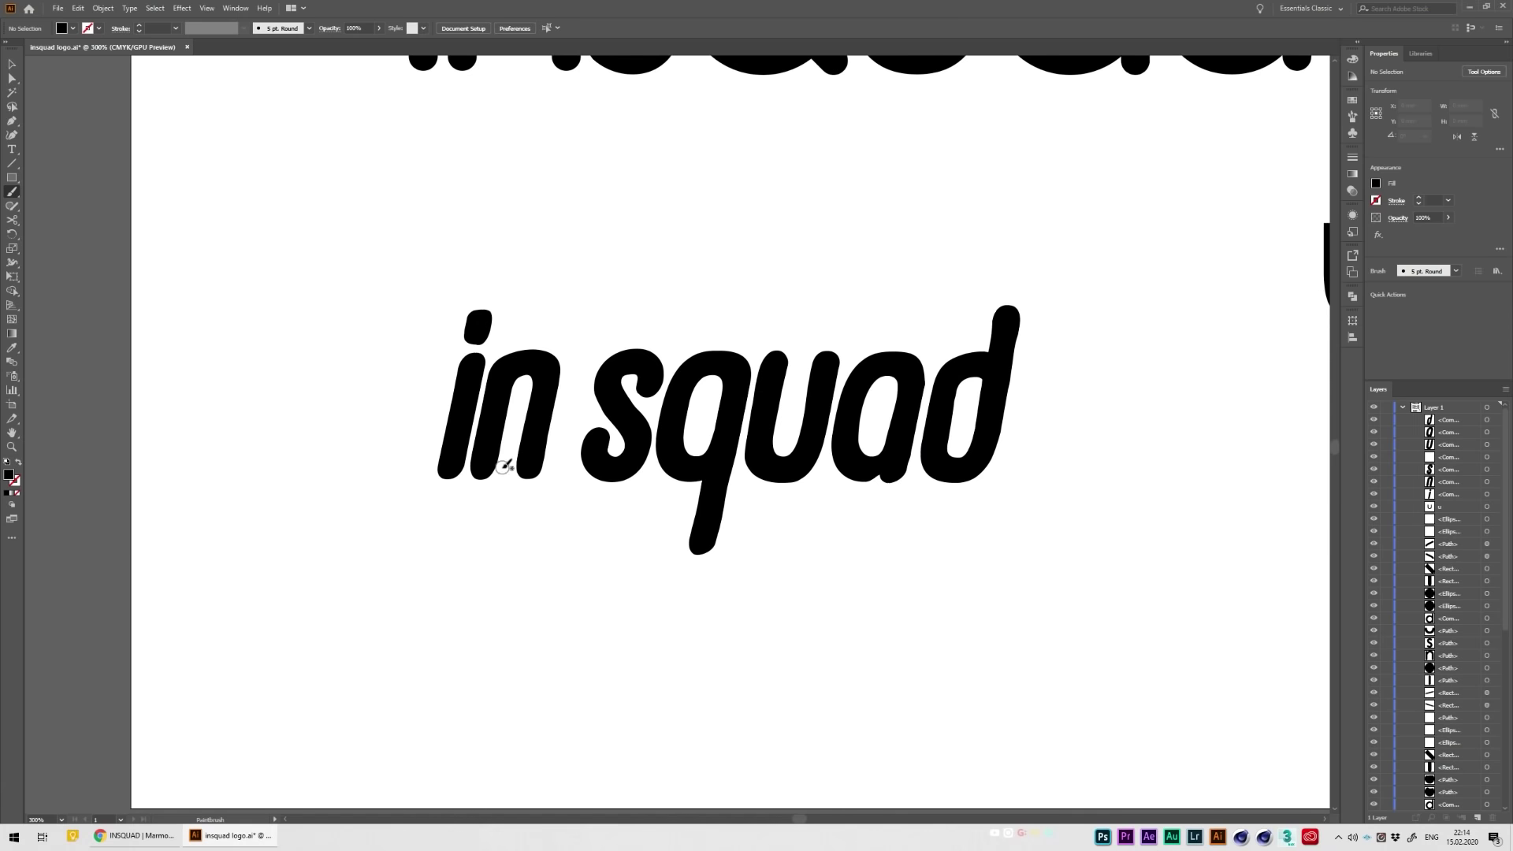
scroll(441, 456, "left", 2, "shift")
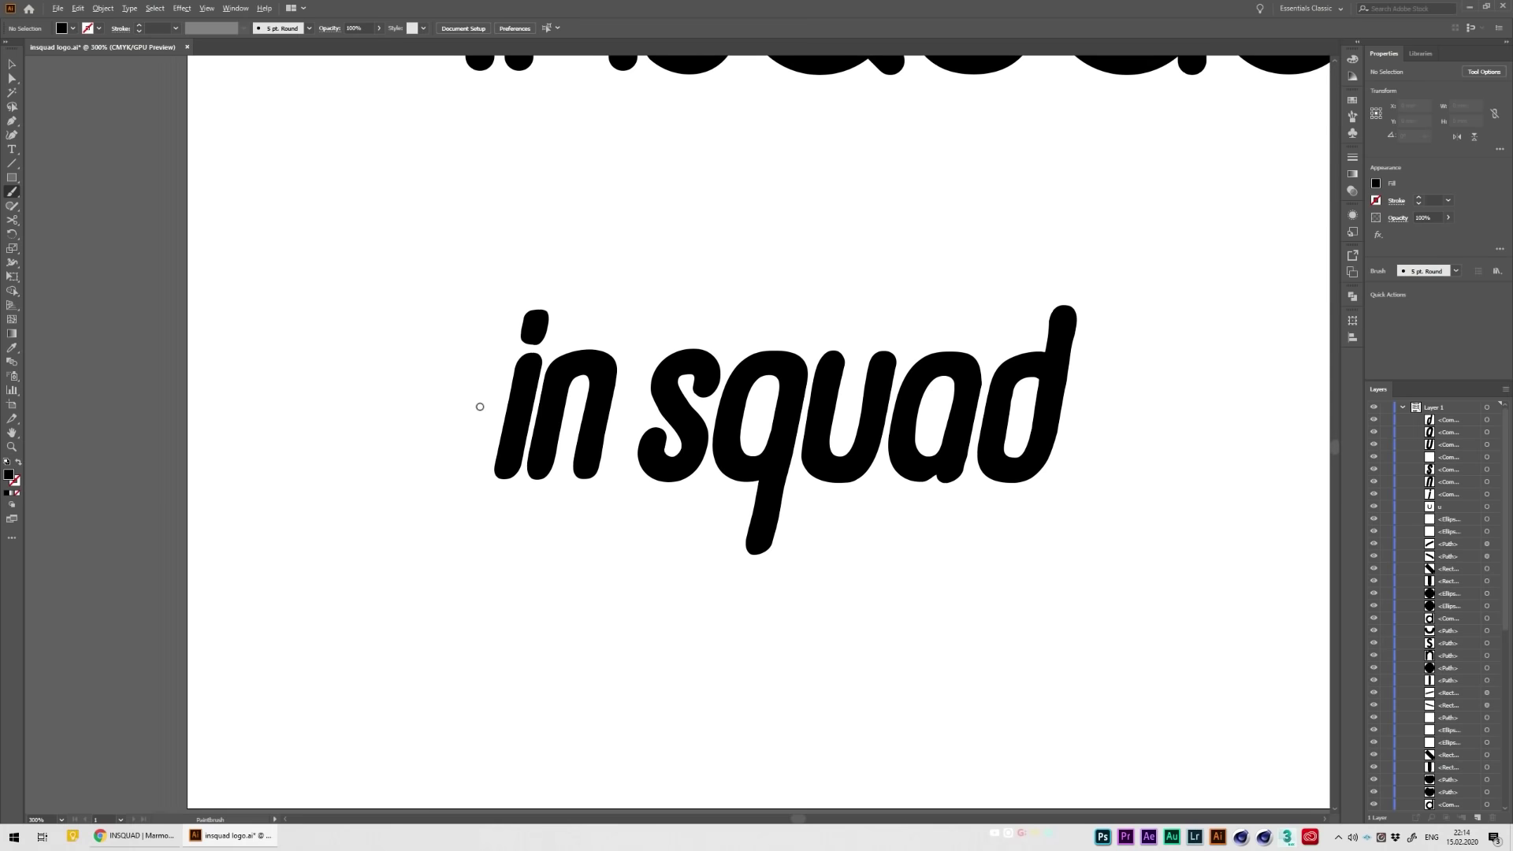
- Paint a round dot with the 5 pt. Round brush between the upper ends of the n and the s
scroll(471, 410, "up", 2, "alt")
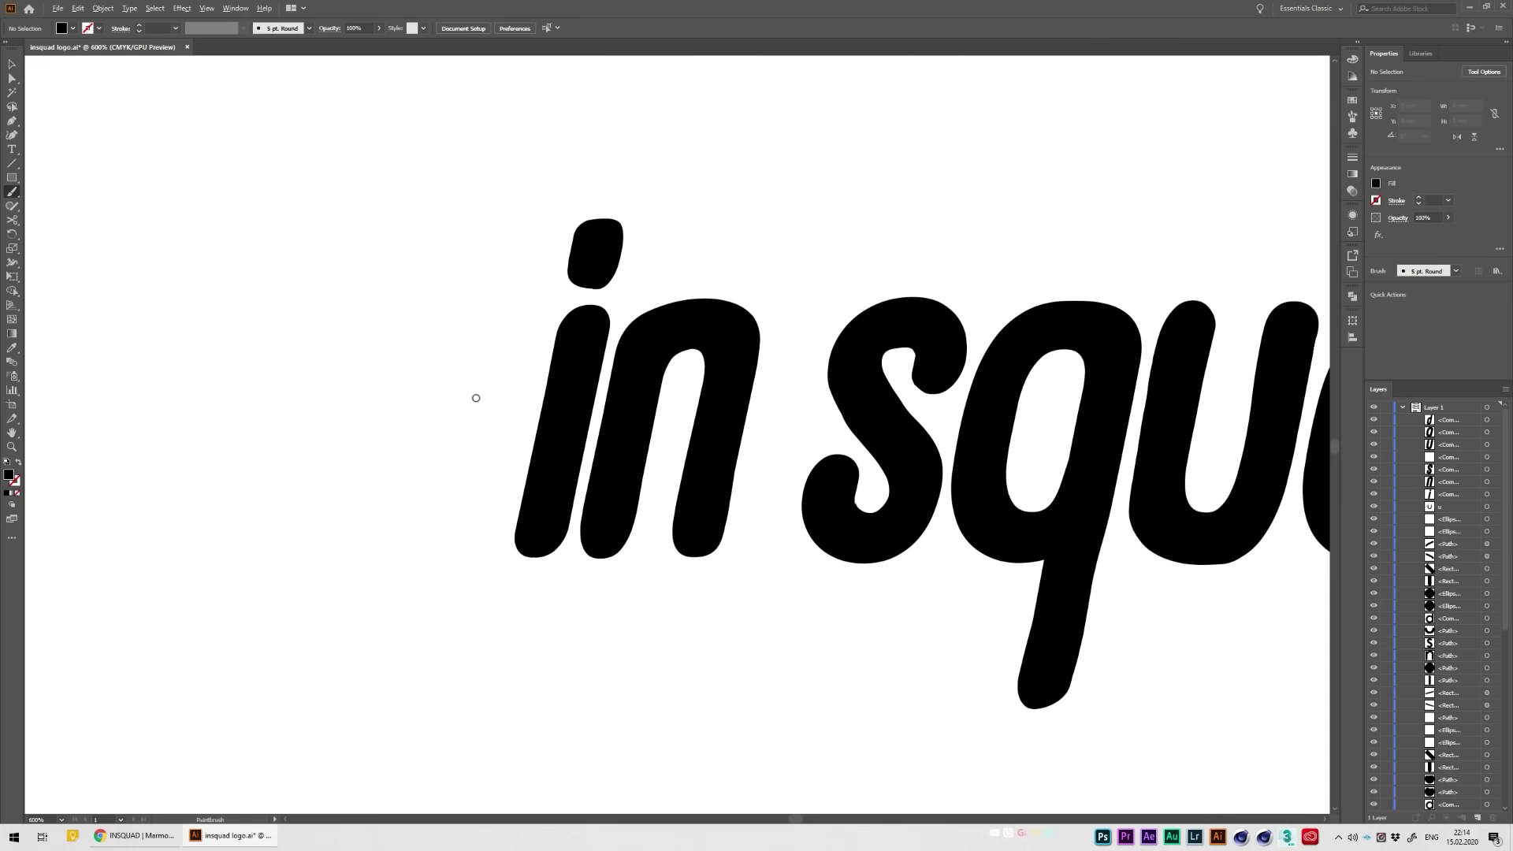
mouse_move(784, 315)
left_mouse_down()
mouse_move(792, 299)
mouse_move(812, 311)
mouse_move(791, 323)
left_mouse_up()
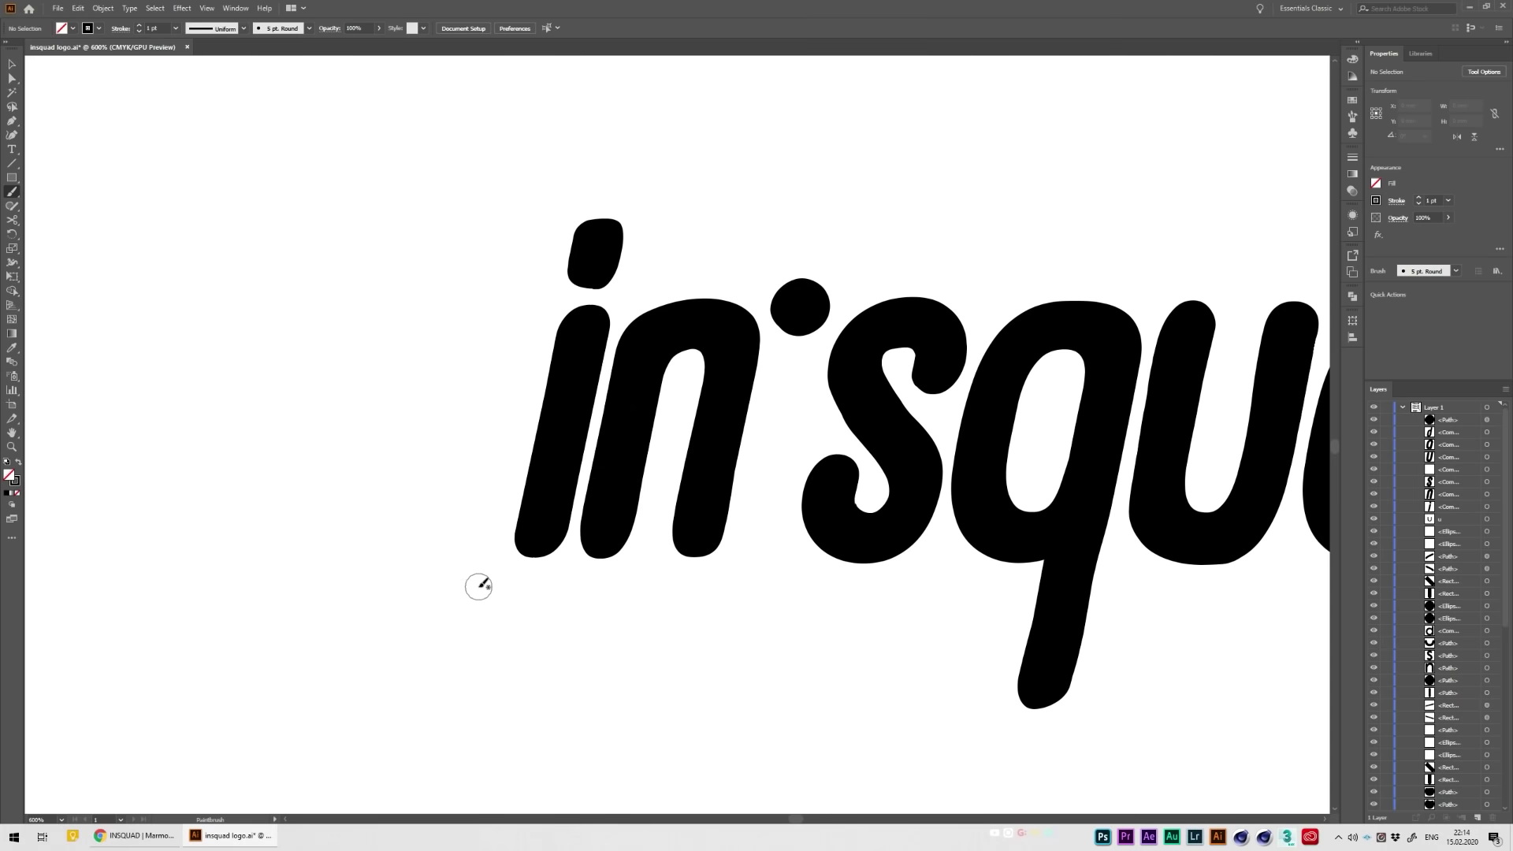
key("ctrl+minus")
key("ctrl+minus")
key("ctrl+minus")
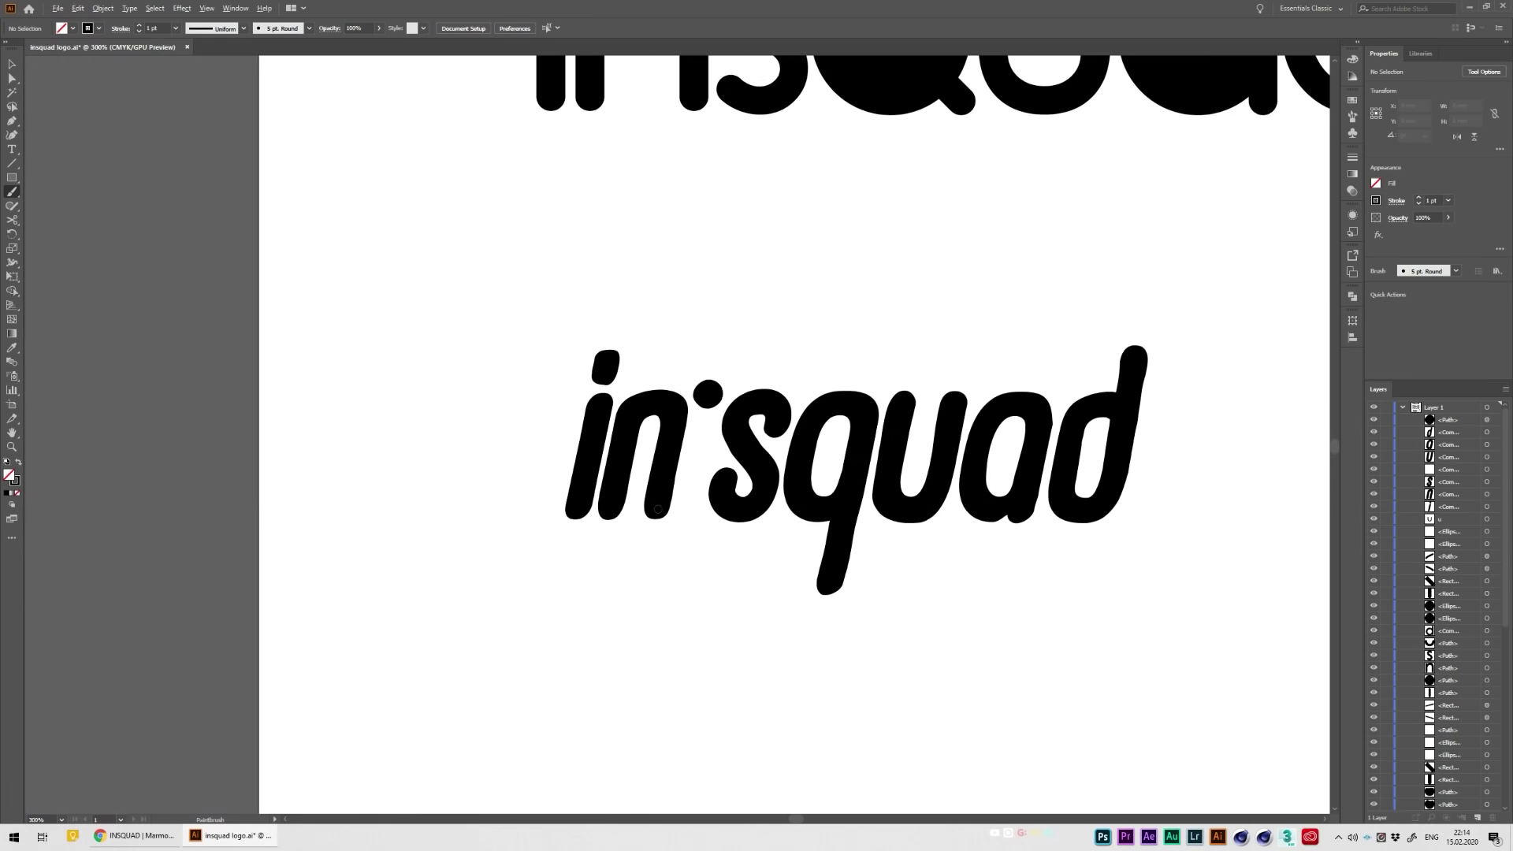
key("ctrl+plus")
key("ctrl+plus")
key("ctrl+plus")
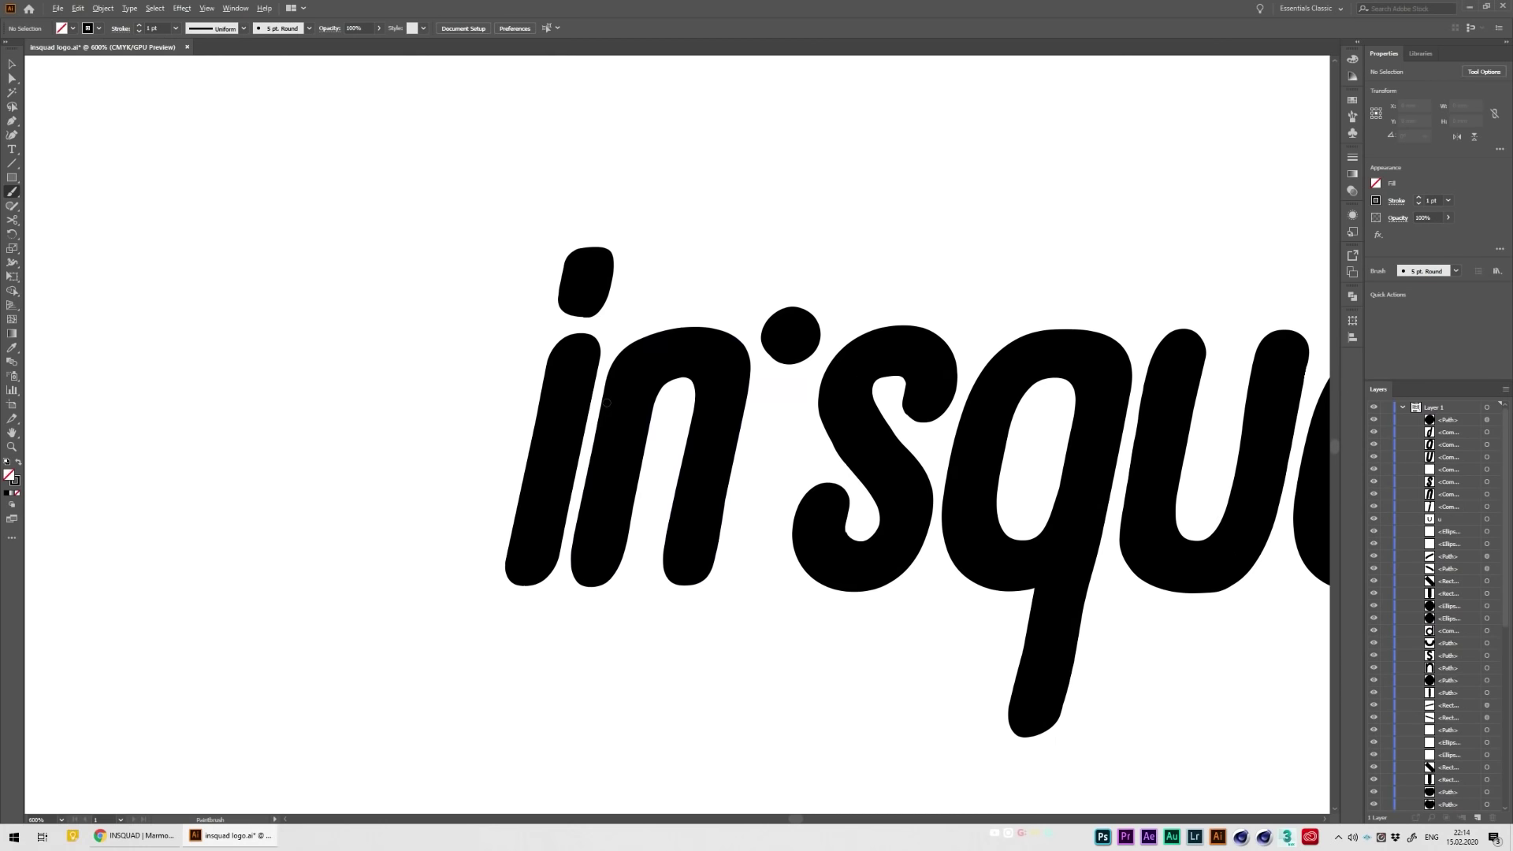
- Lower the top of the n to make the letter shorter and move the round dot down beside it
key("a")
left_click(732, 340)
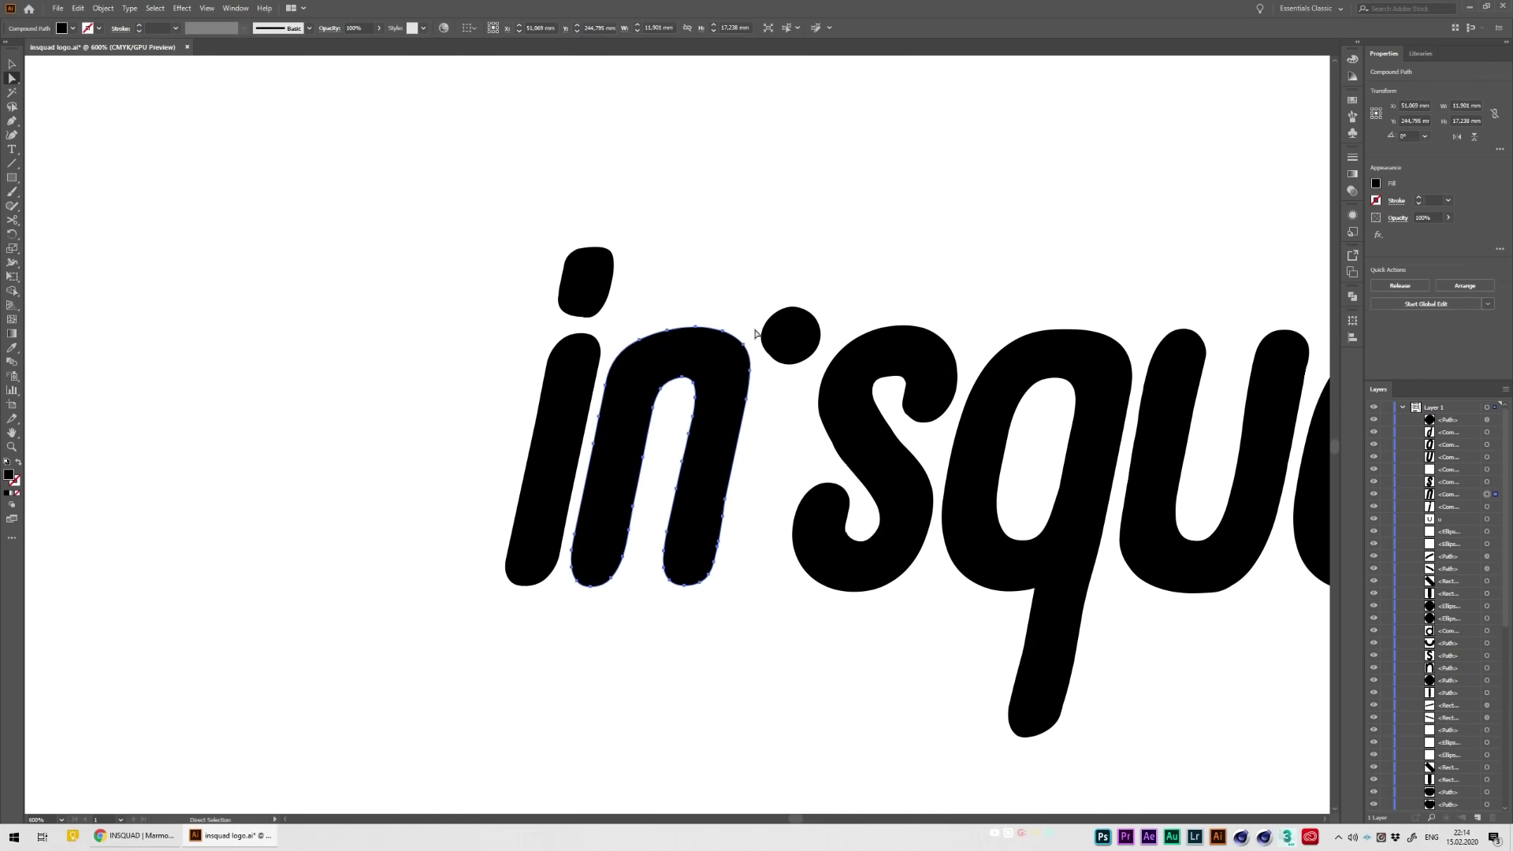
key("v")
left_click(729, 690)
key("ctrl+minus")
key("ctrl+minus")
key("ctrl+minus")
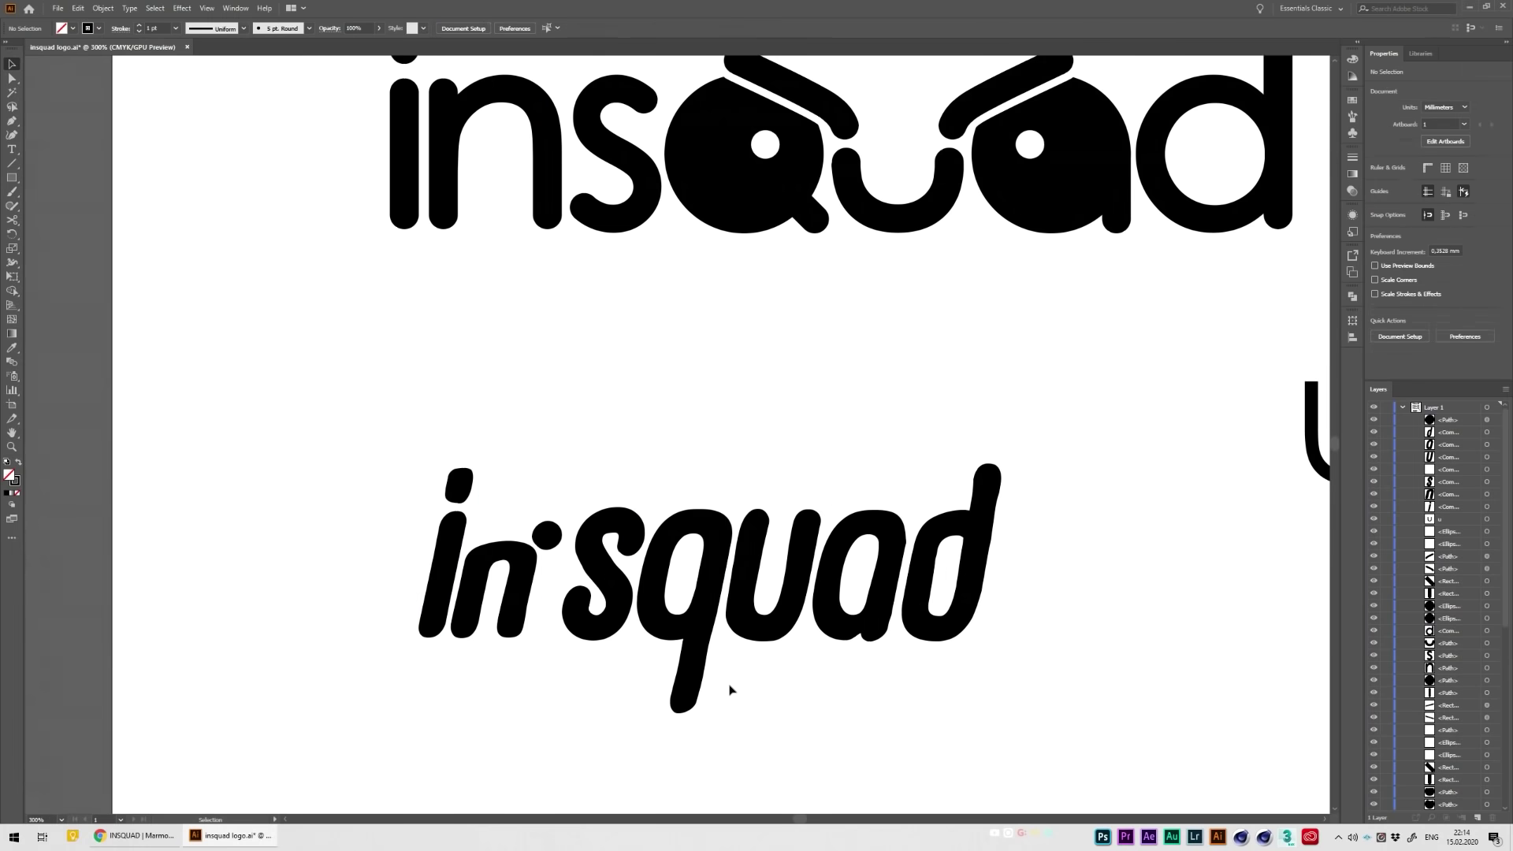
scroll(708, 675, "up", 1, "alt")
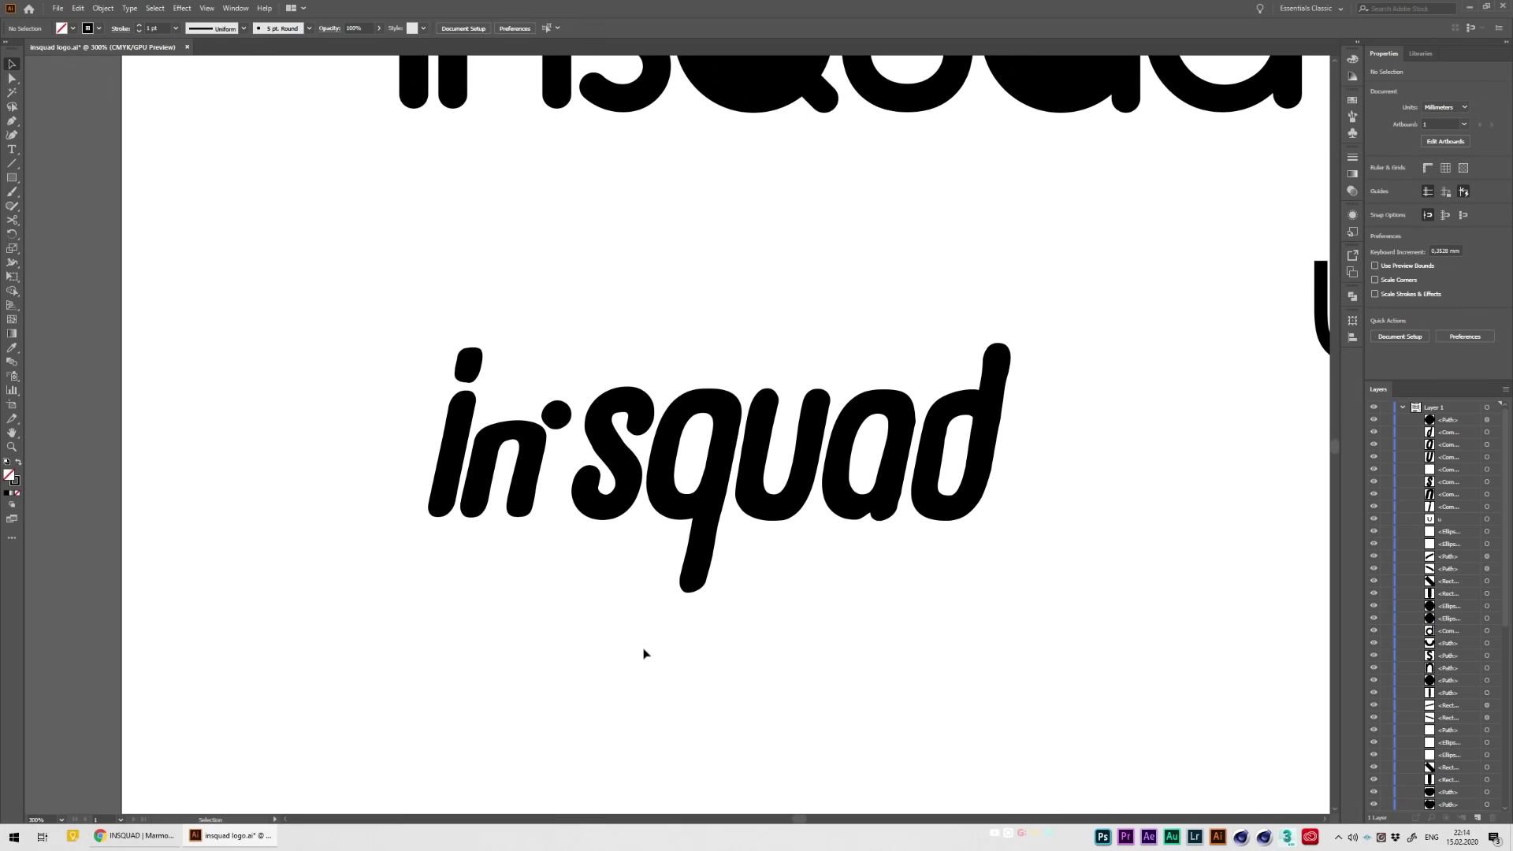
scroll(655, 621, "up", 1, "alt")
scroll(520, 347, "up", 1, "alt")
left_click(522, 344)
left_click(574, 644)
scroll(601, 638, "down", 2, "alt")
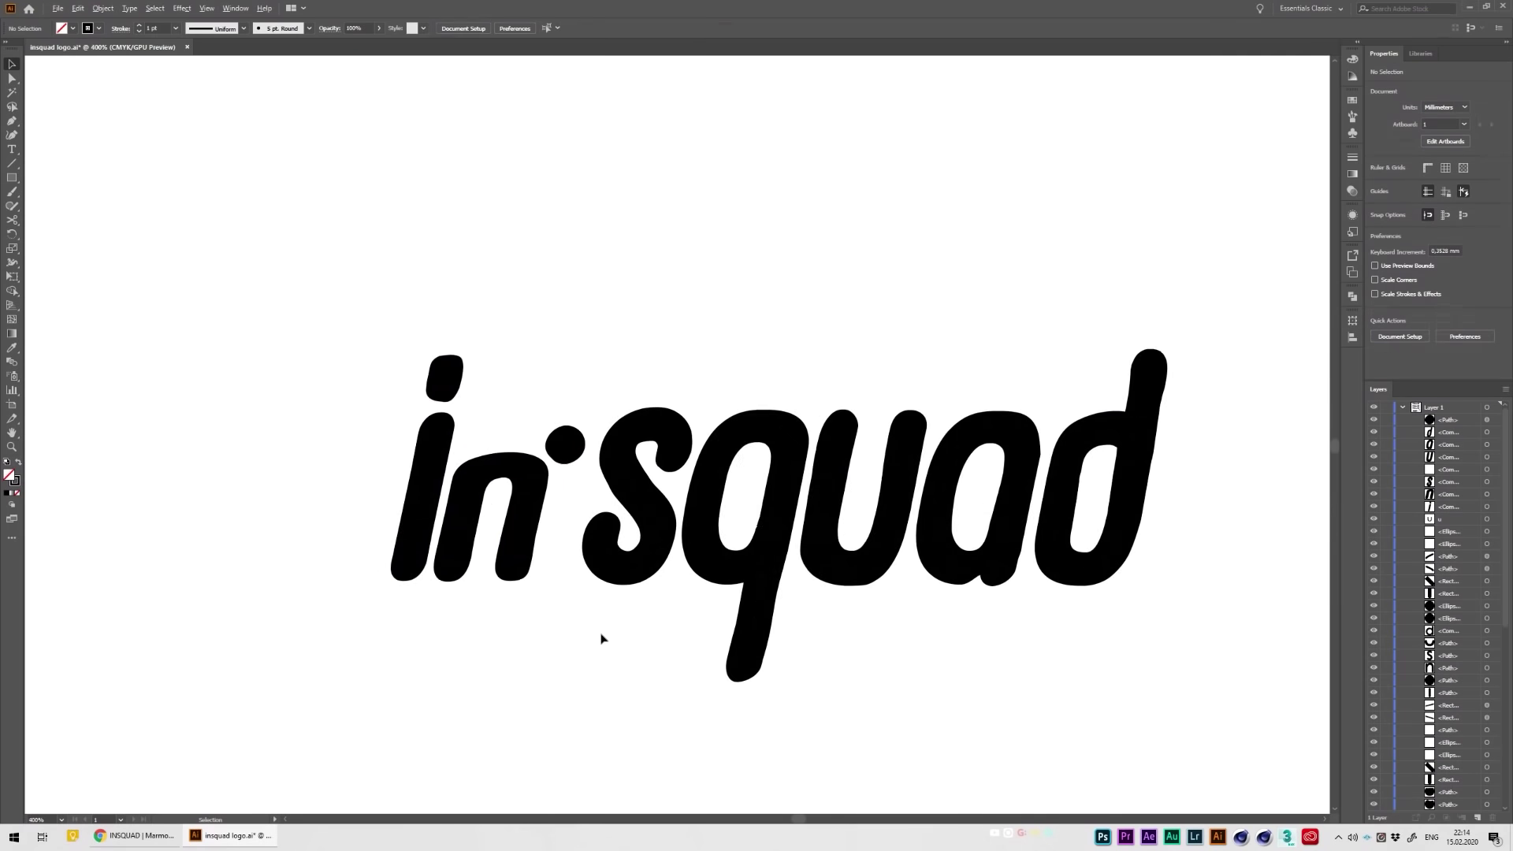
scroll(622, 639, "down", 1)
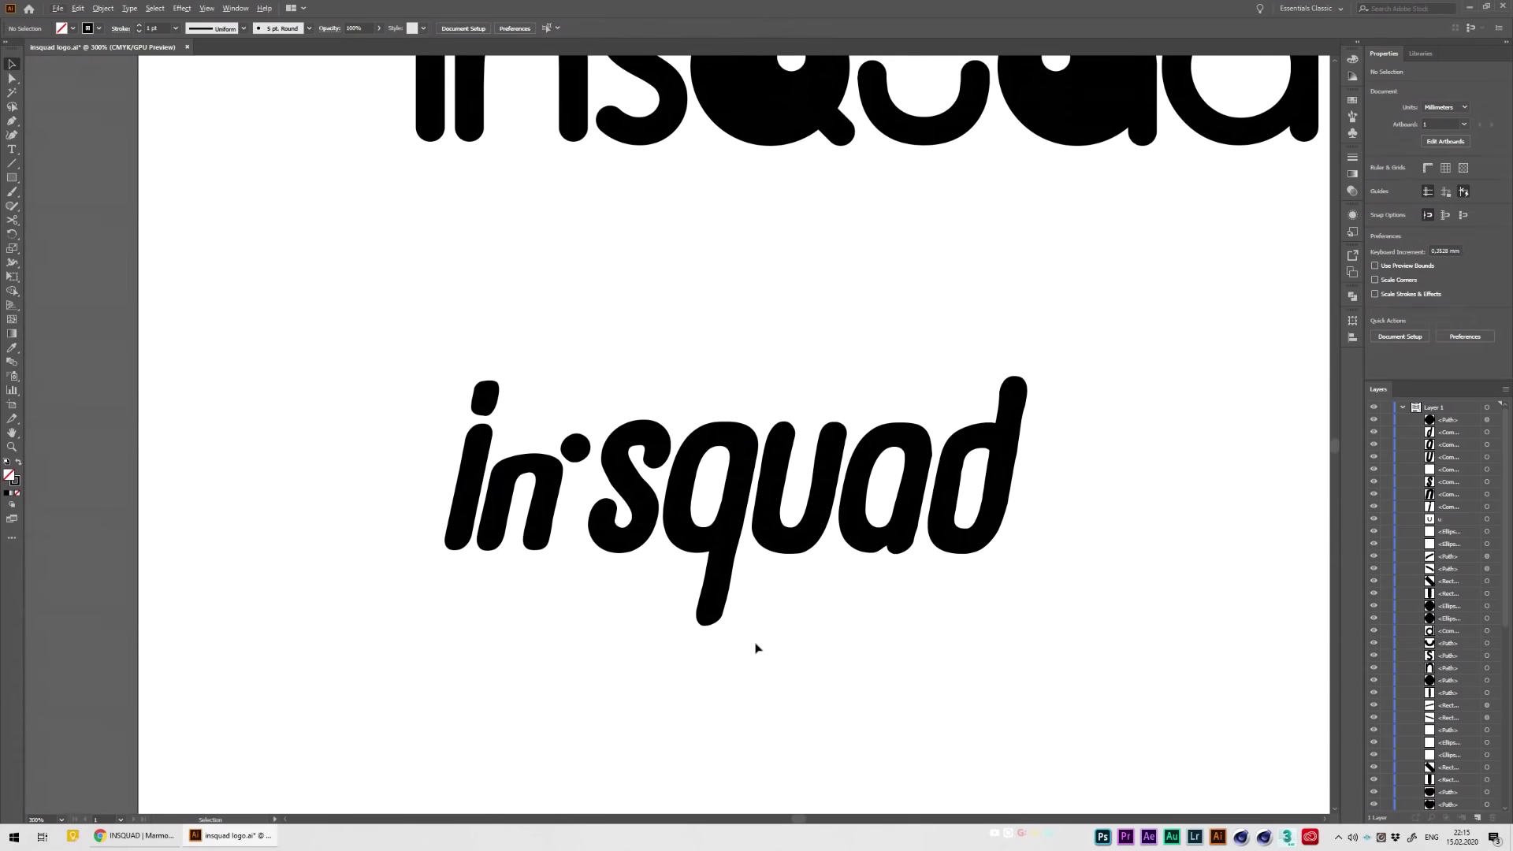
- Delete the squad letters, keeping only the slanted in and the round dot
scroll(779, 697, "up", 1, "alt")
left_click_drag(508, 282, 1123, 678)
key("Delete")
scroll(598, 503, "up", 2)
scroll(597, 498, "left", 3)
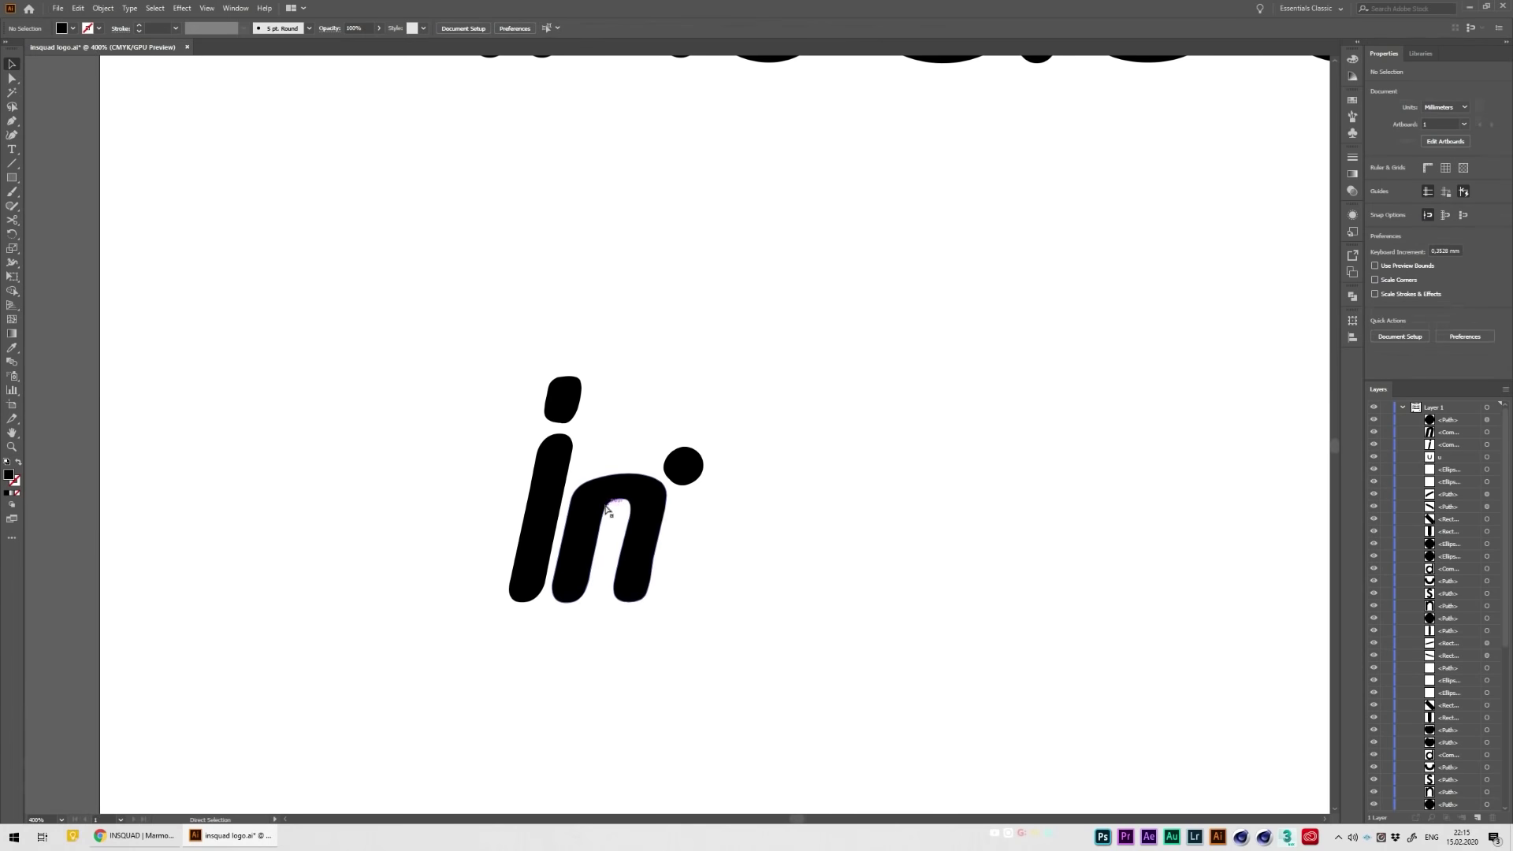
scroll(669, 631, "up", 2, "alt")
scroll(715, 612, "down", 3, "alt")
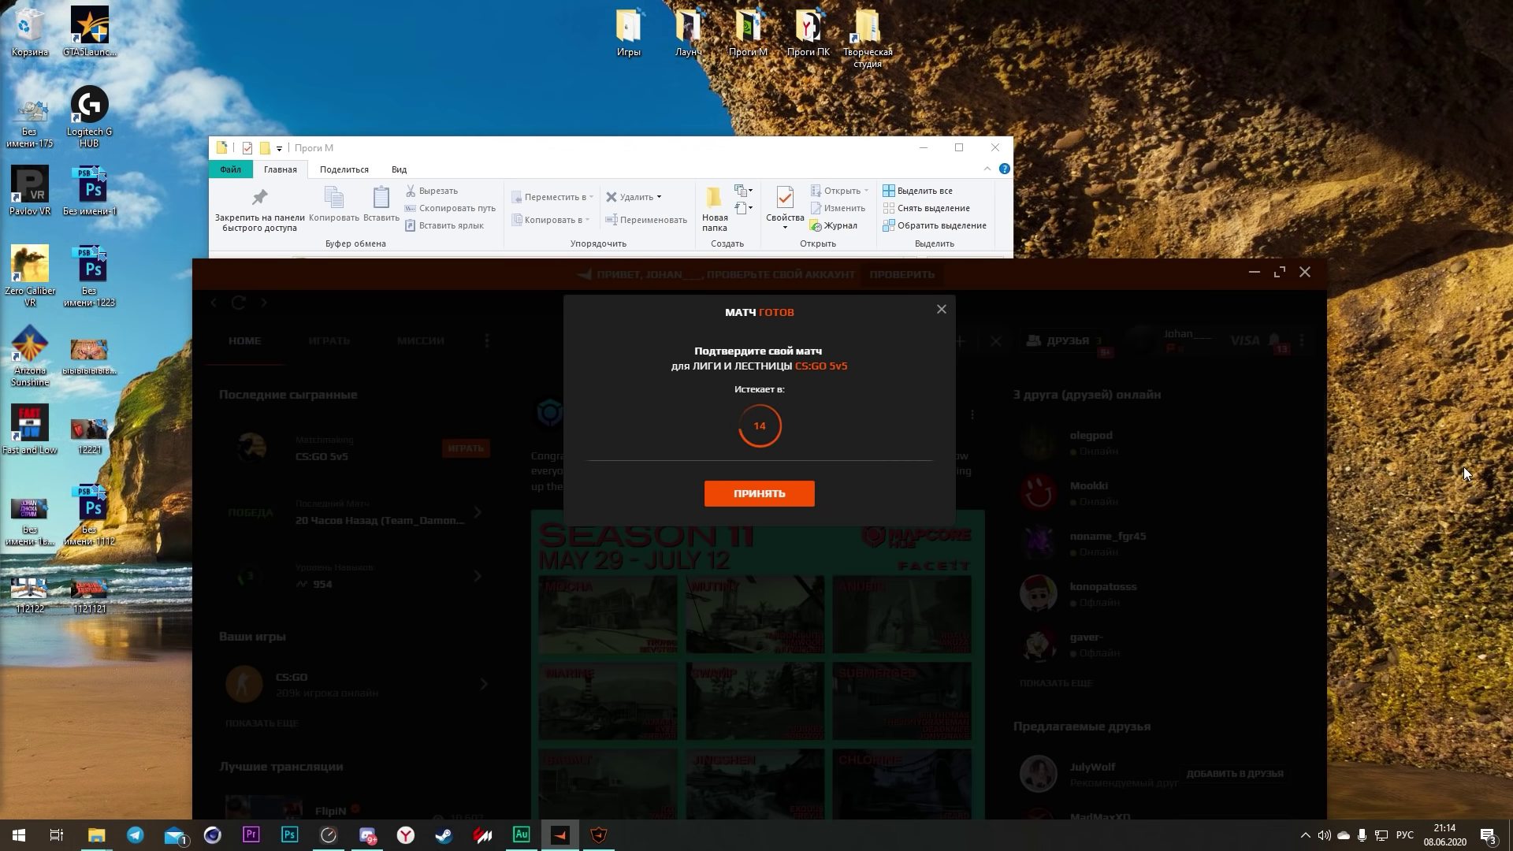
- Switch to FACEIT, accept the ready CS:GO 5v5 match and open its match room, moving the window upward
left_click(750, 495)
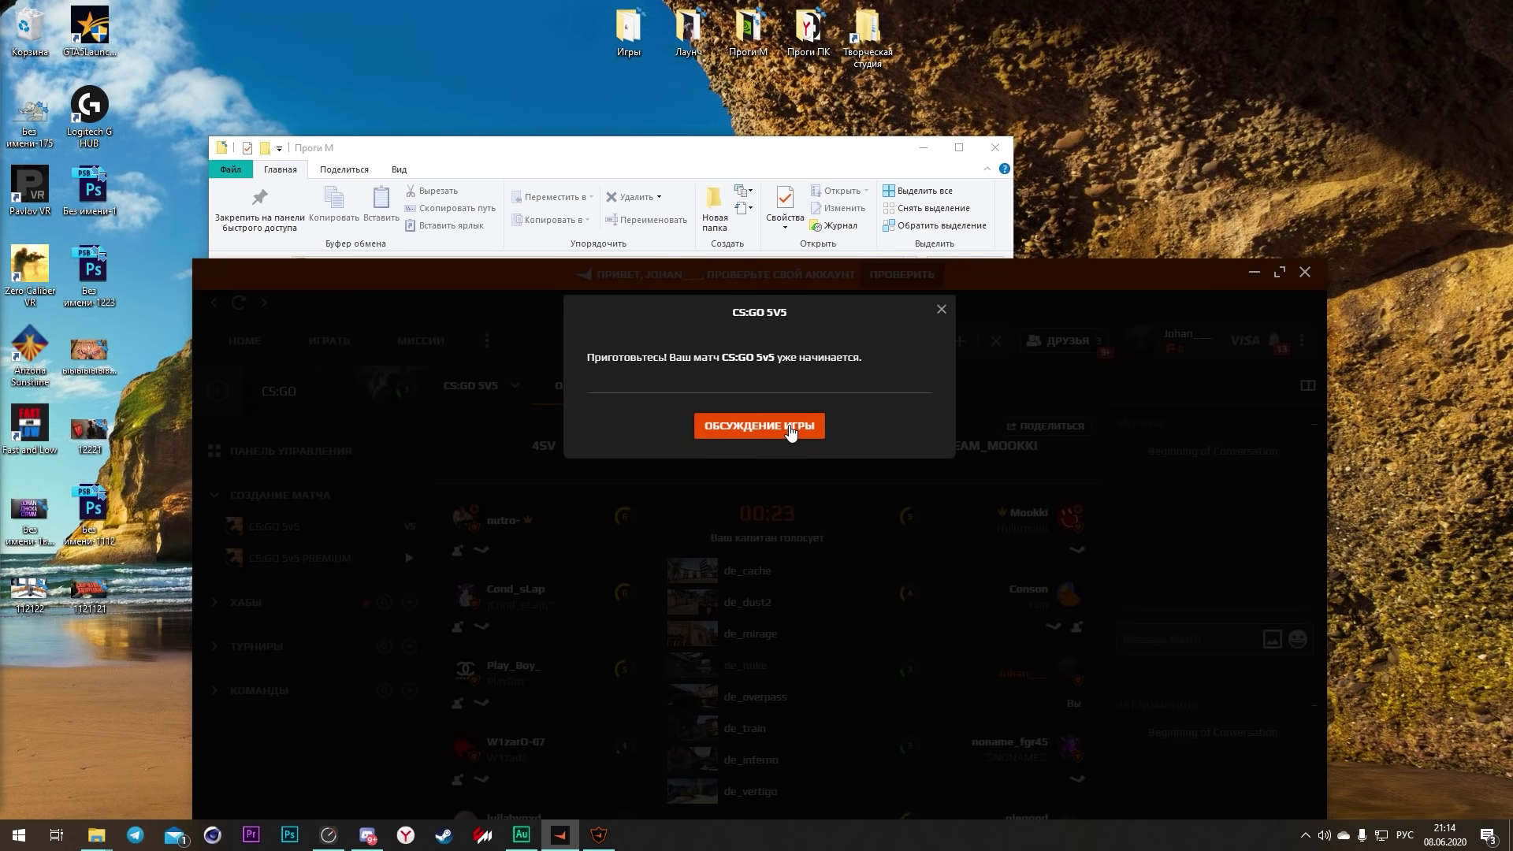
left_click(792, 429)
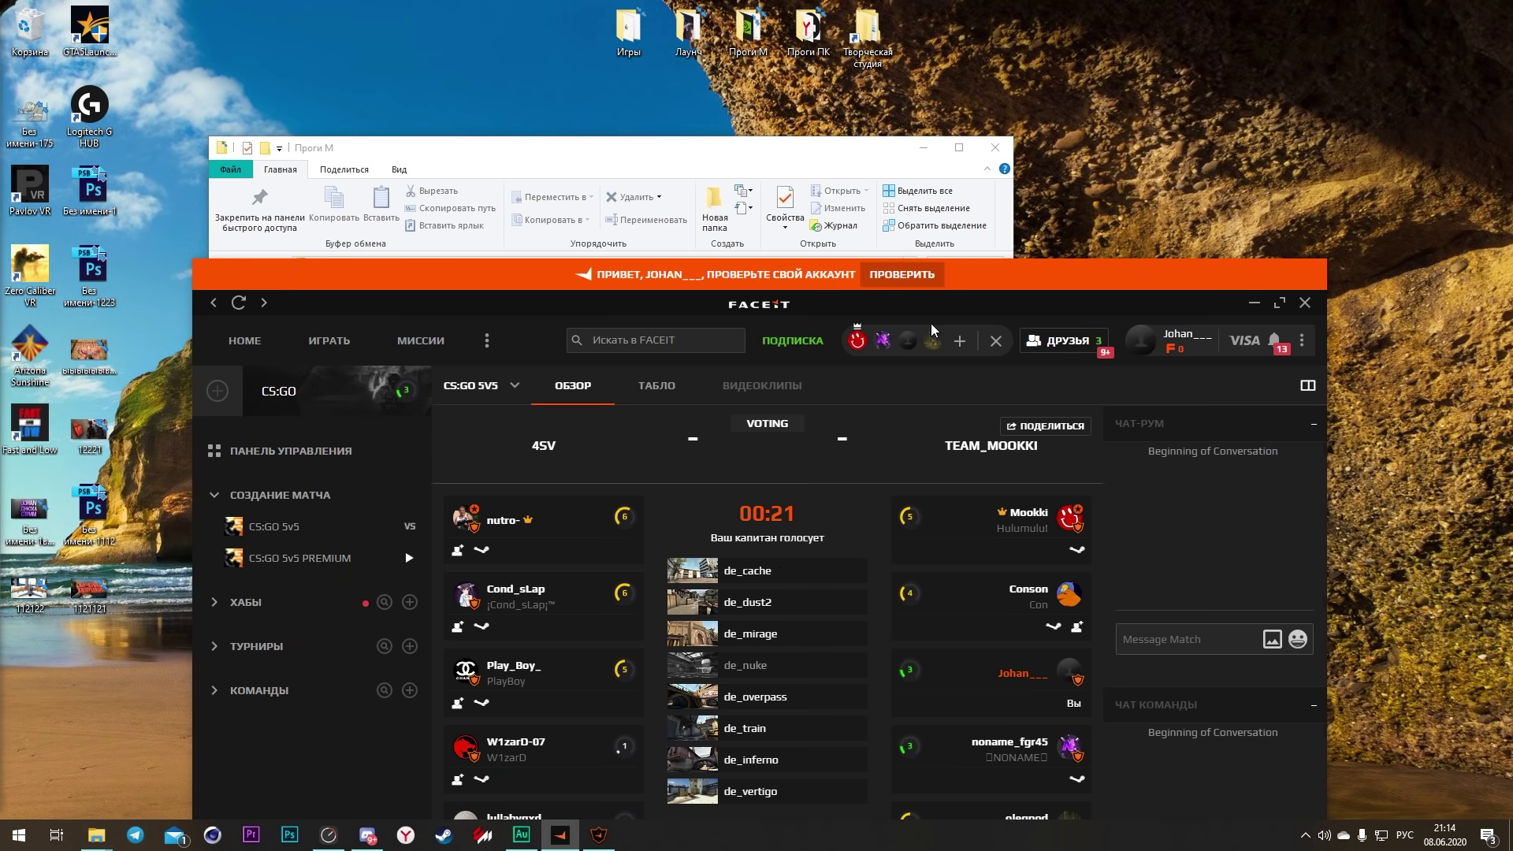
left_click_drag(896, 309, 866, 136)
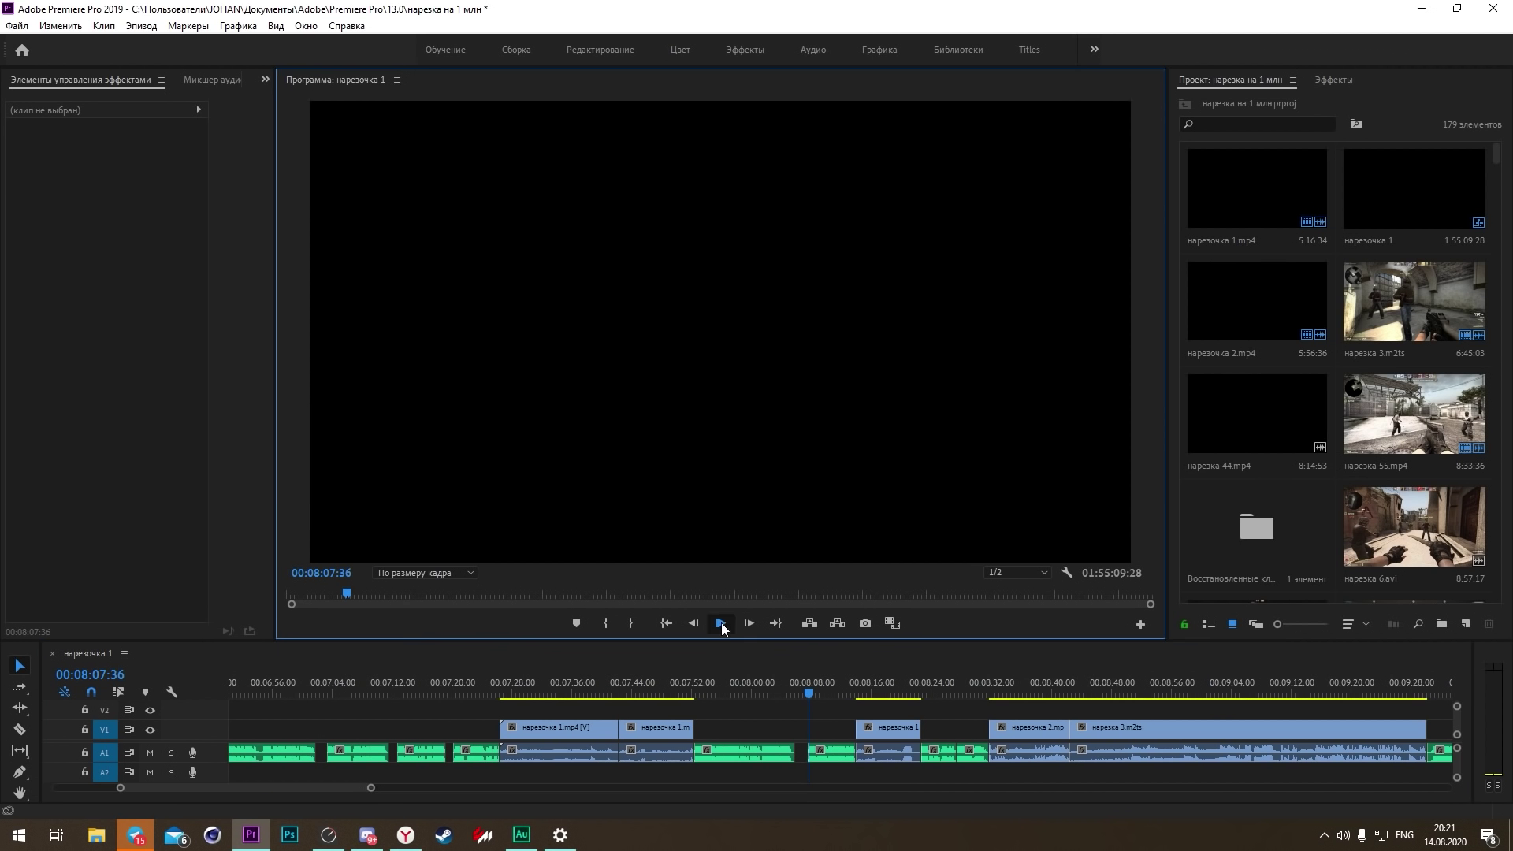
- Switch to Premiere Pro and play the нарезочка 1 sequence from 00:08:07:36 through the orange logo intro
left_click(720, 622)
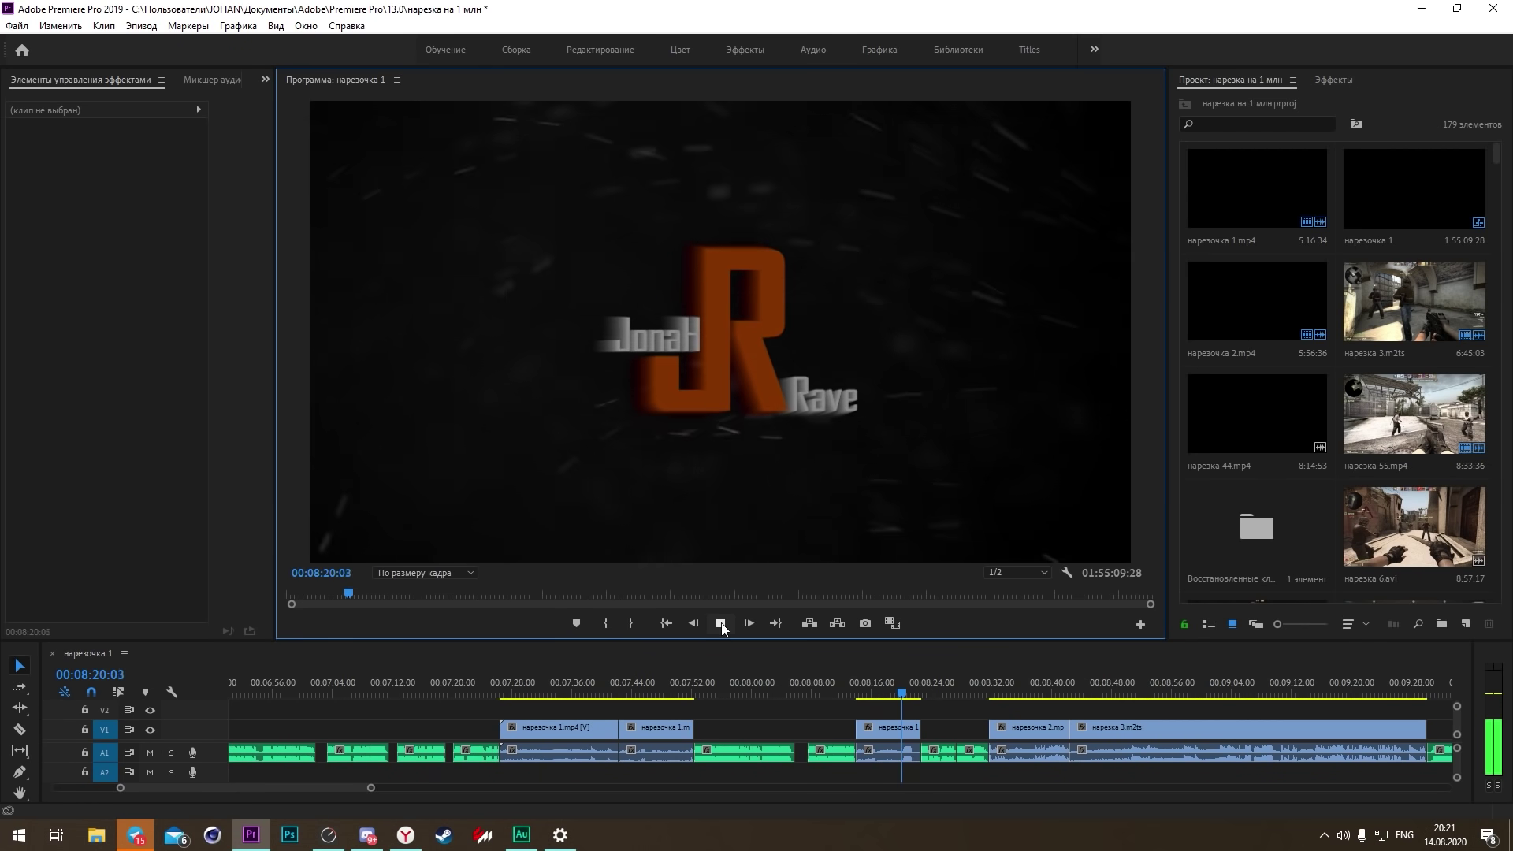
left_click(721, 623)
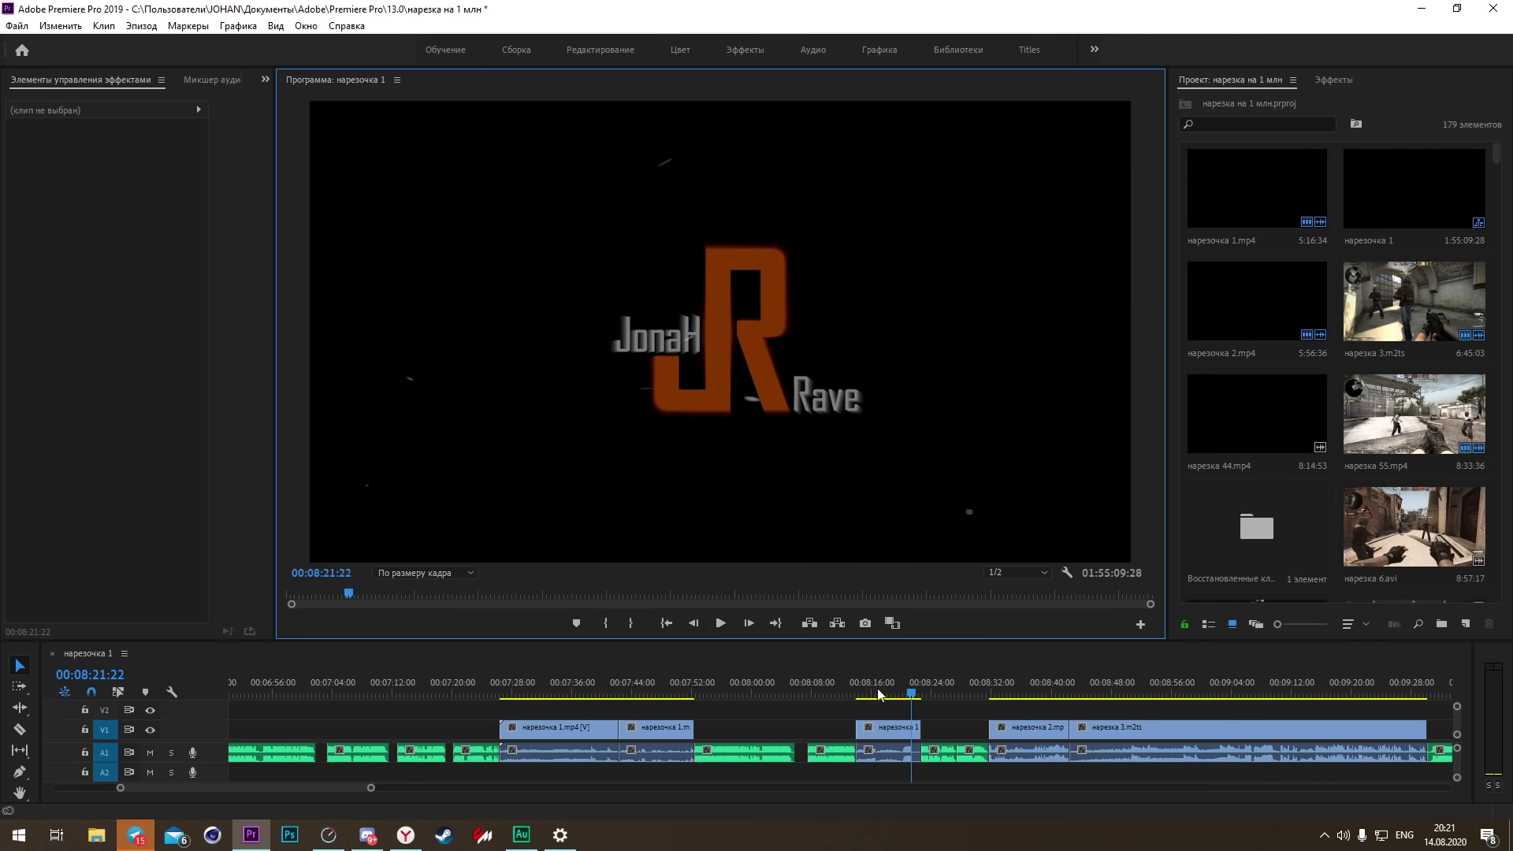
left_click(908, 688)
left_click(721, 623)
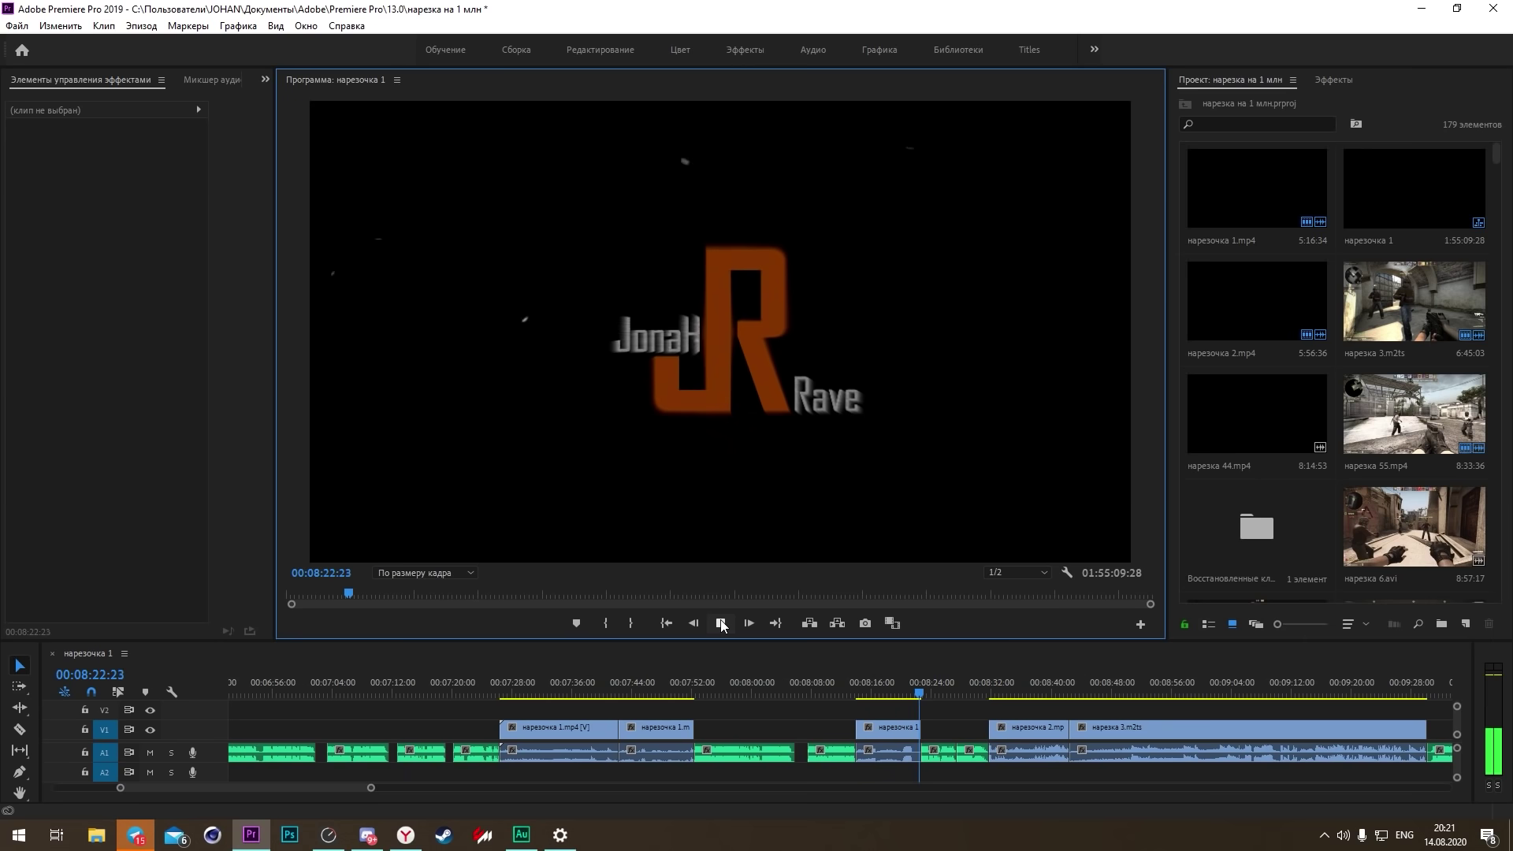
left_click(721, 623)
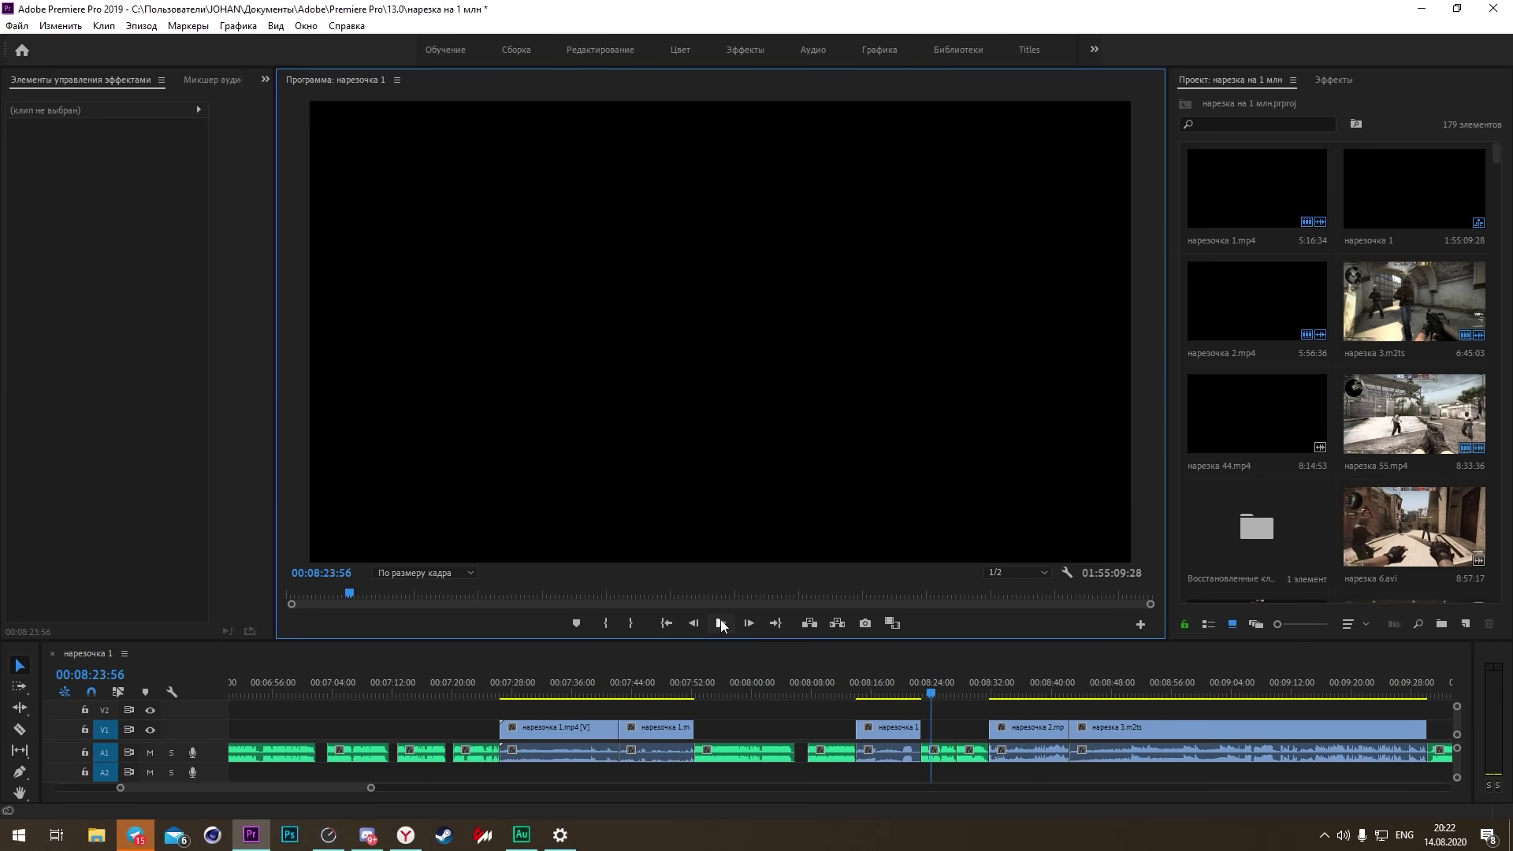
- Replay the final seconds of the logo intro to check its cut to black, and return the playhead to the clip's end
left_click(920, 692)
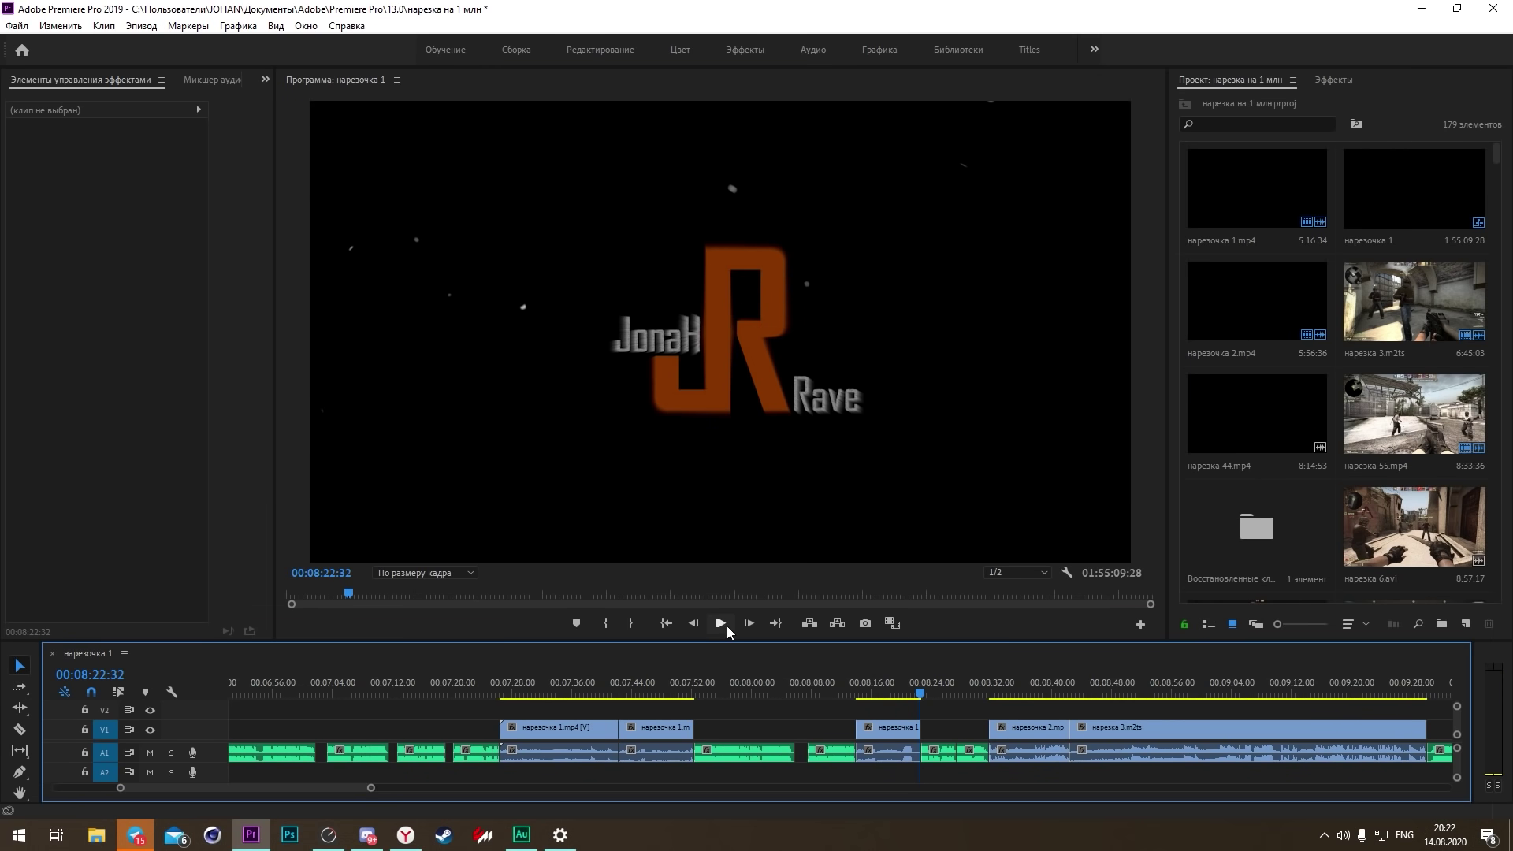
left_click(908, 691)
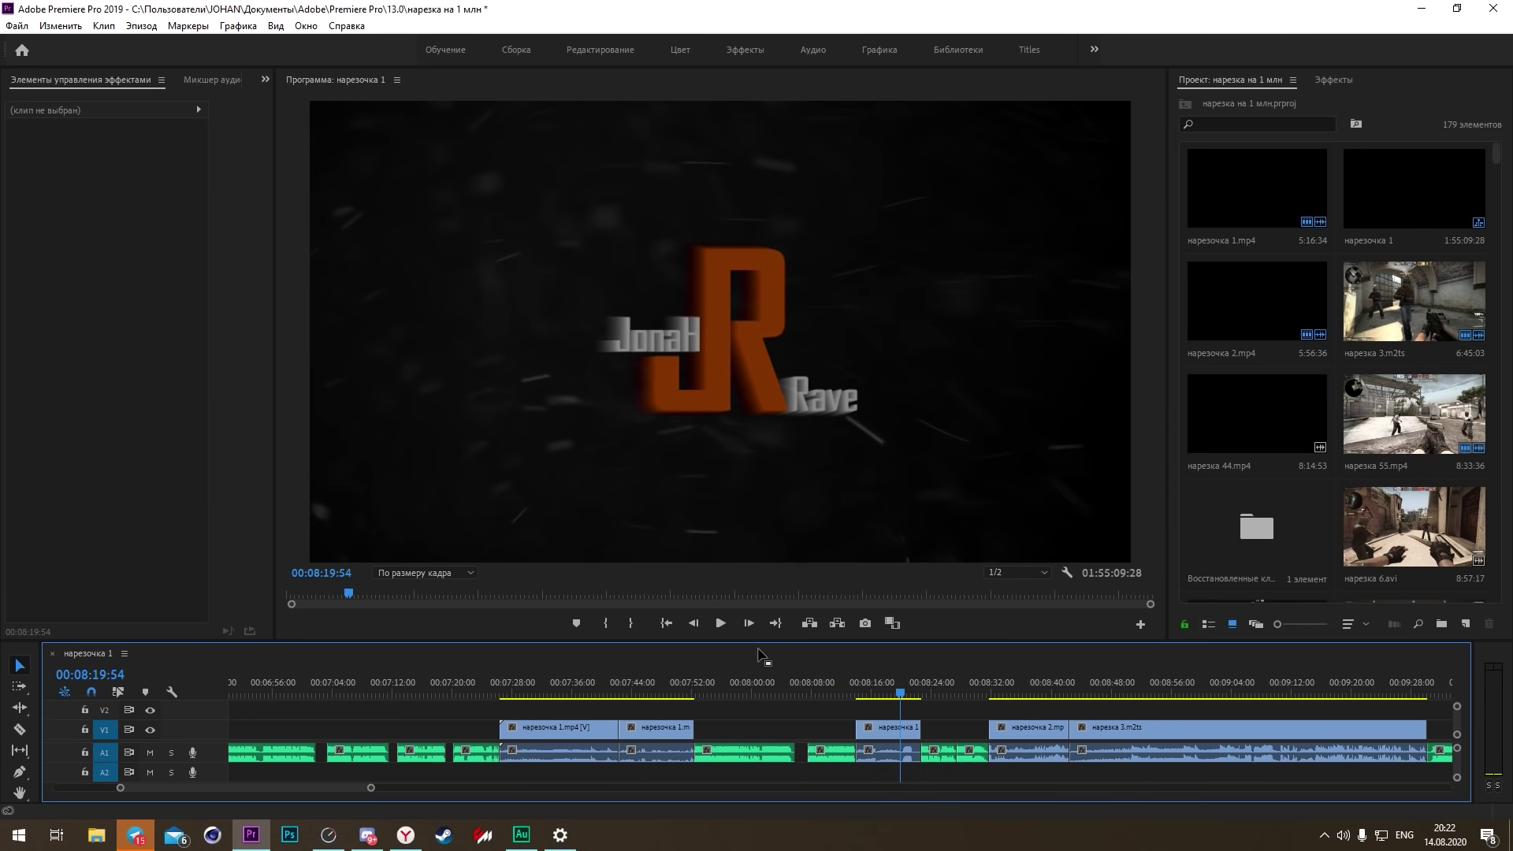
left_click(721, 623)
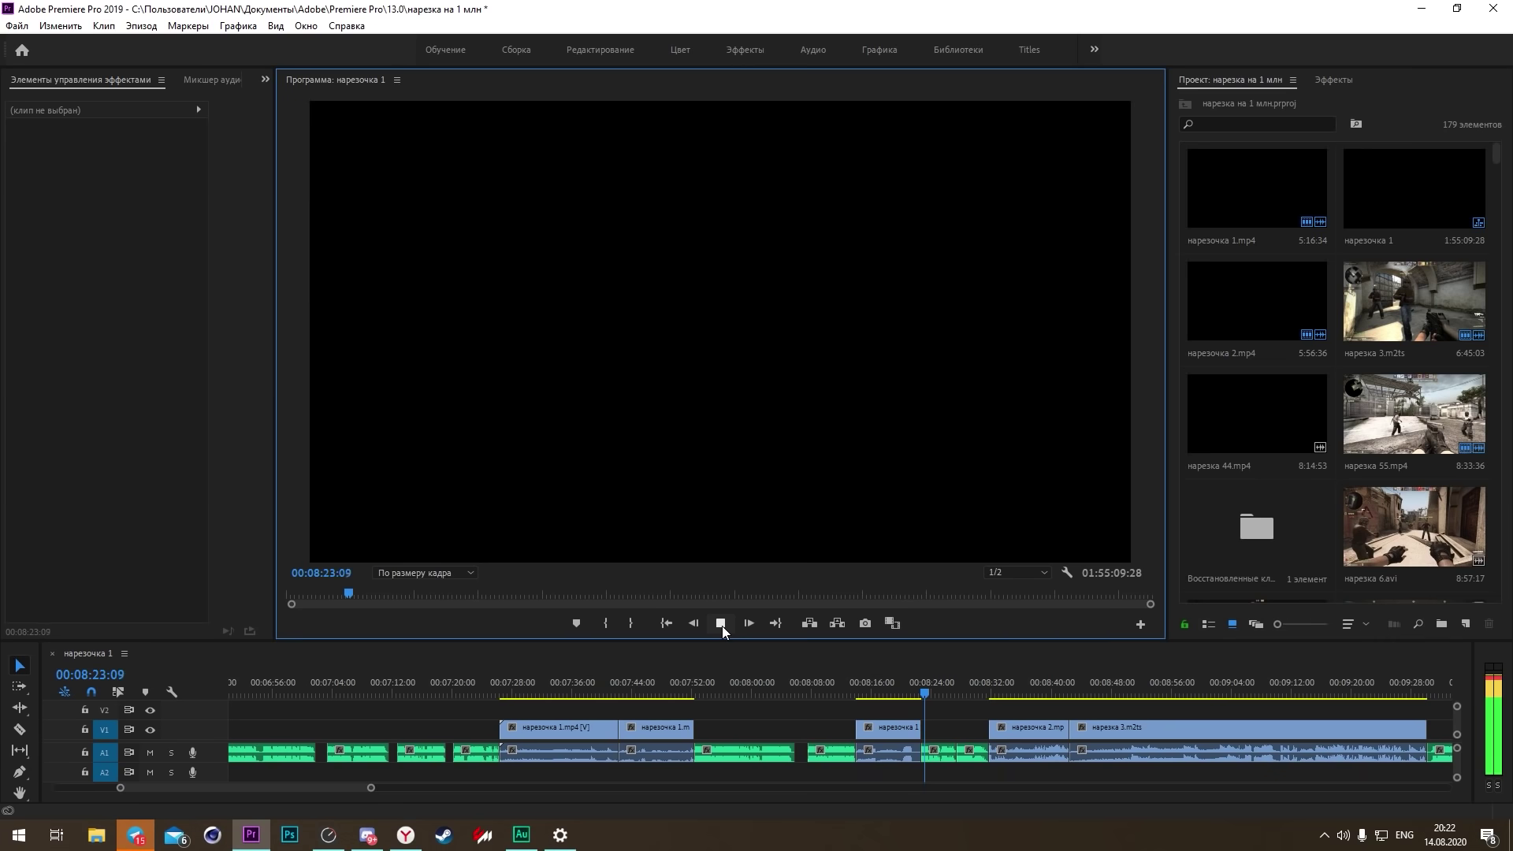
left_click(720, 623)
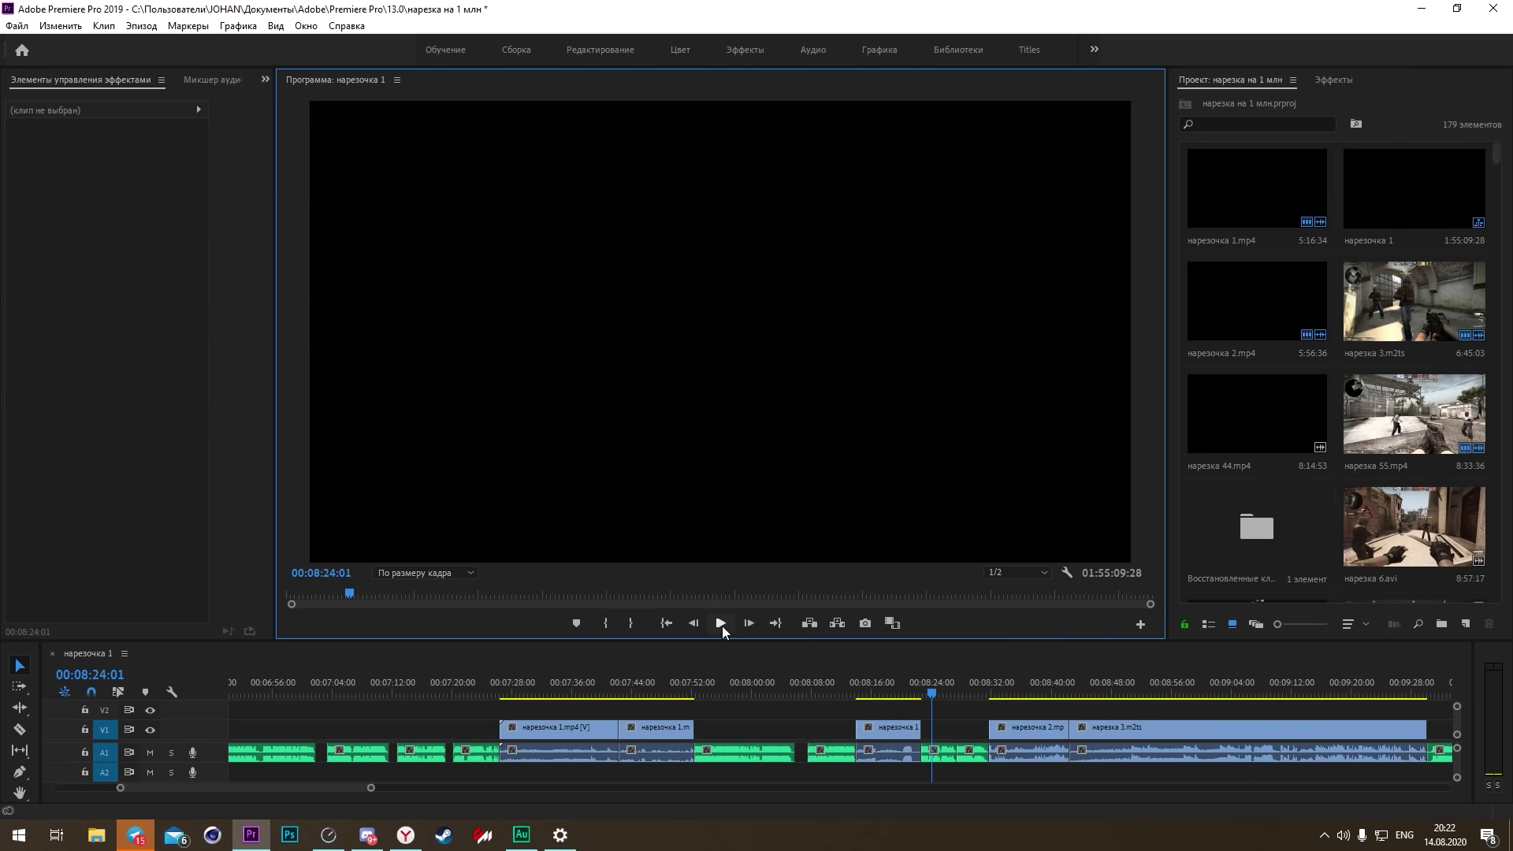
left_click(722, 626)
left_click(937, 690)
left_click_drag(938, 690, 921, 690)
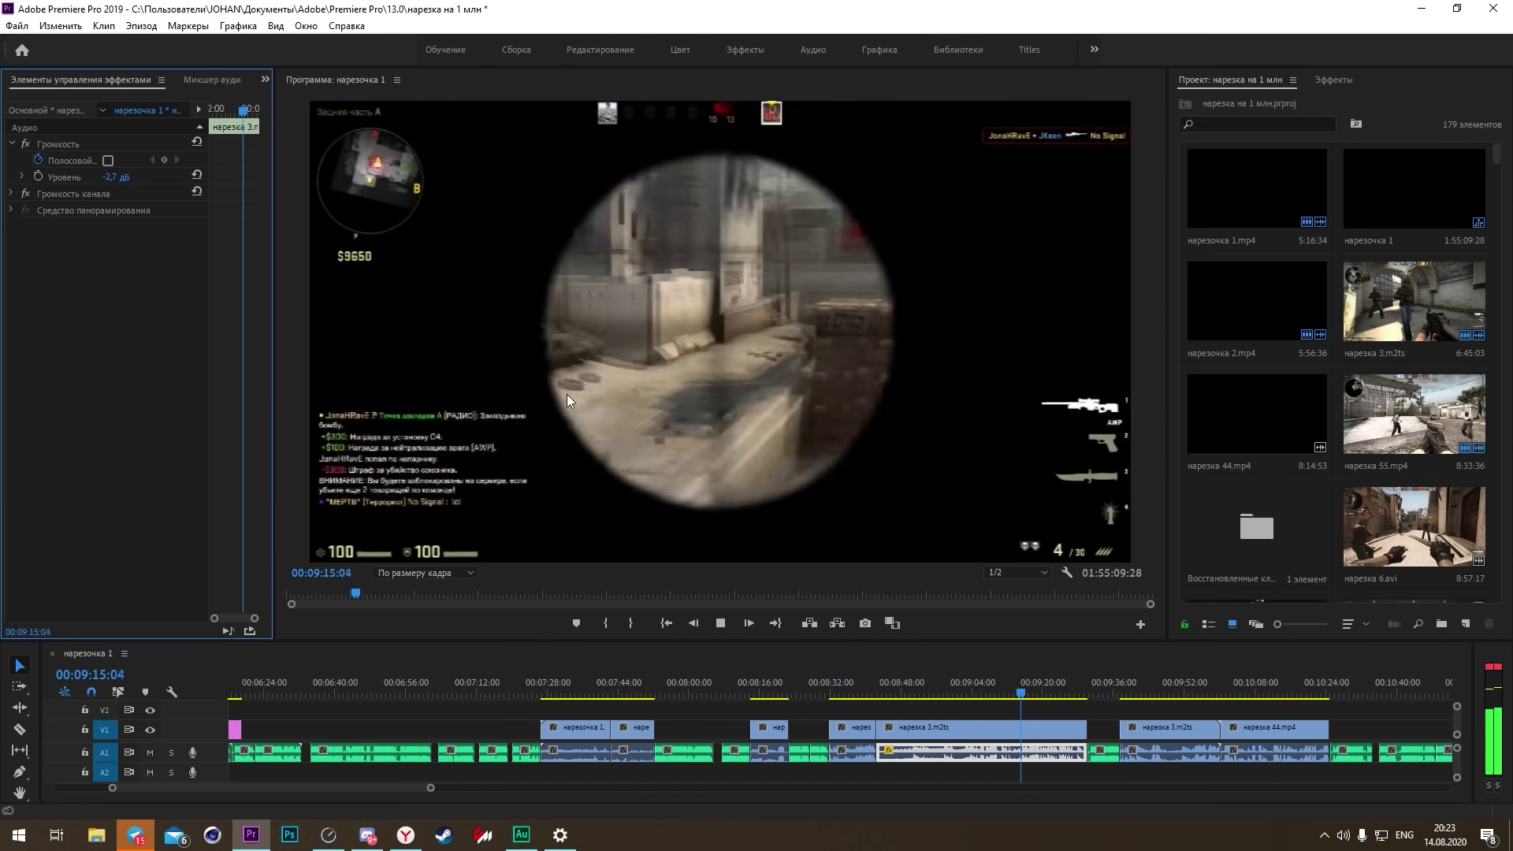
- Replay the sniper gameplay in the нарезка 3.m2ts clip from about 00:09:12 to check its caption and kill scene
left_click(721, 623)
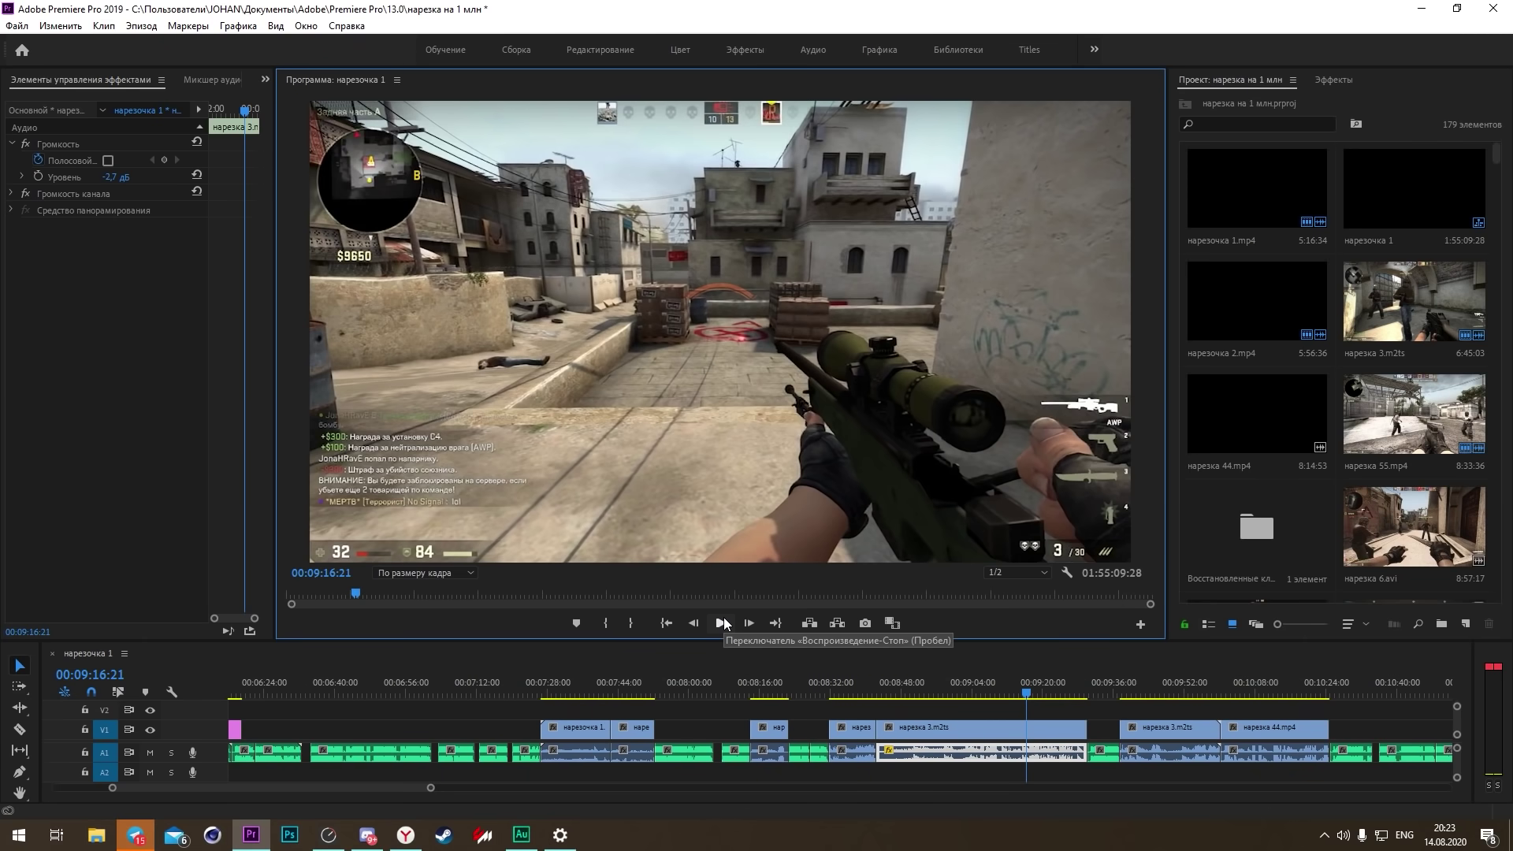
left_click_drag(1011, 687, 1009, 688)
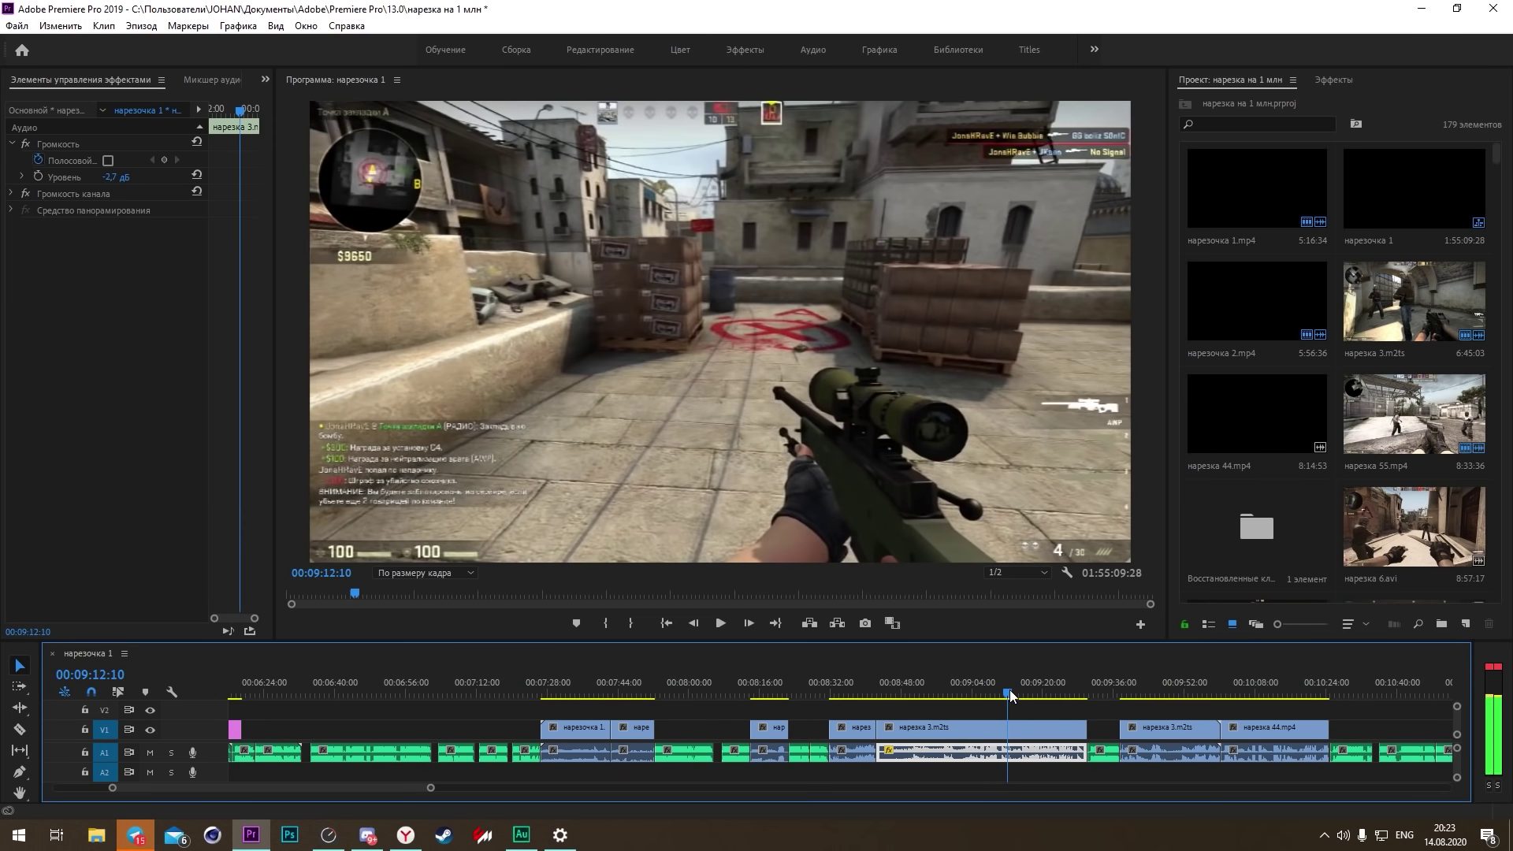
left_click(721, 623)
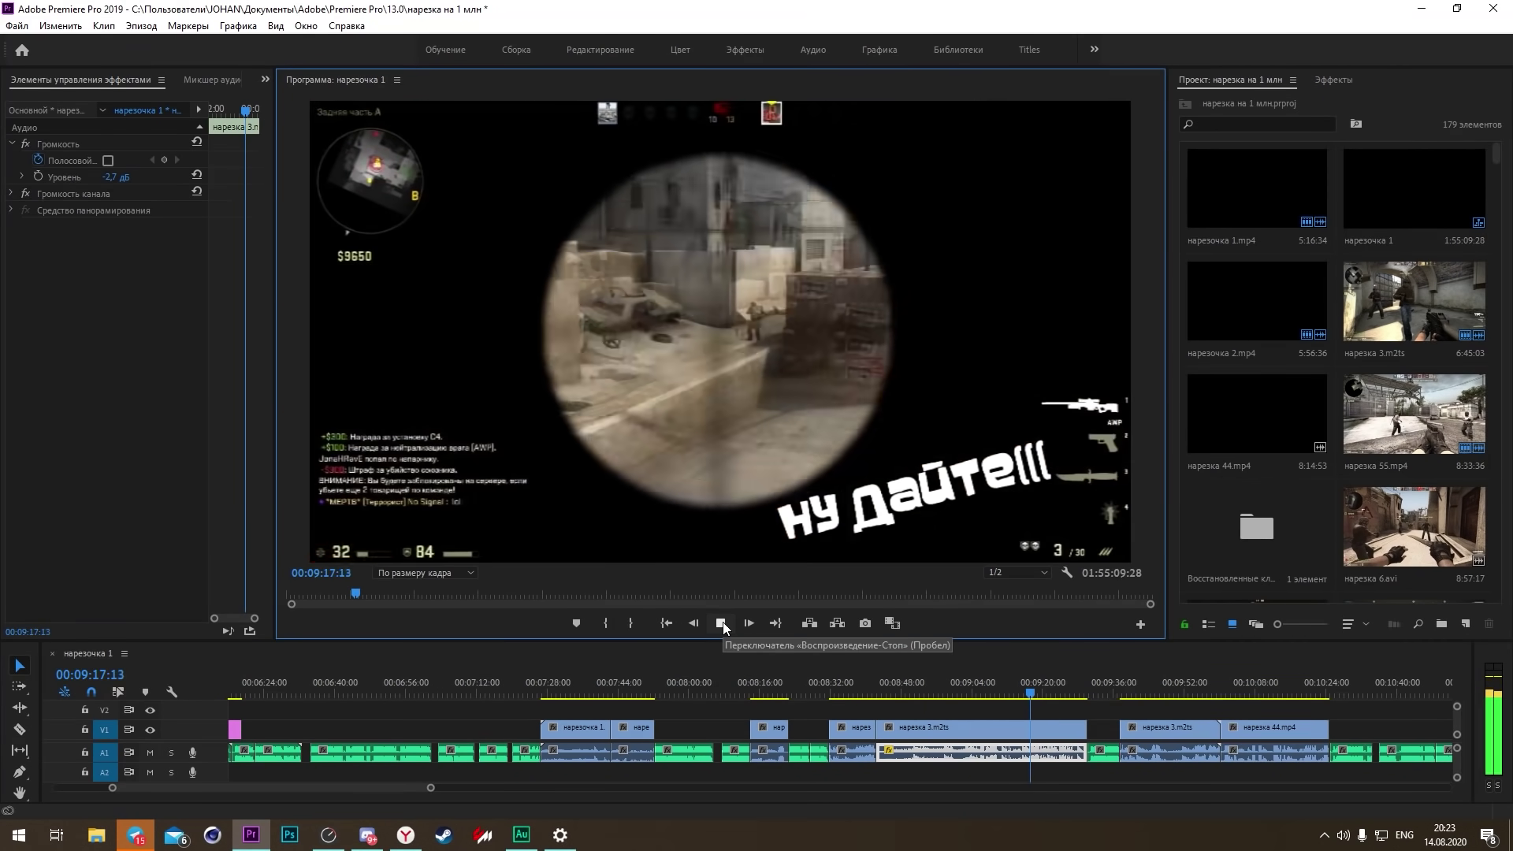
left_click(722, 622)
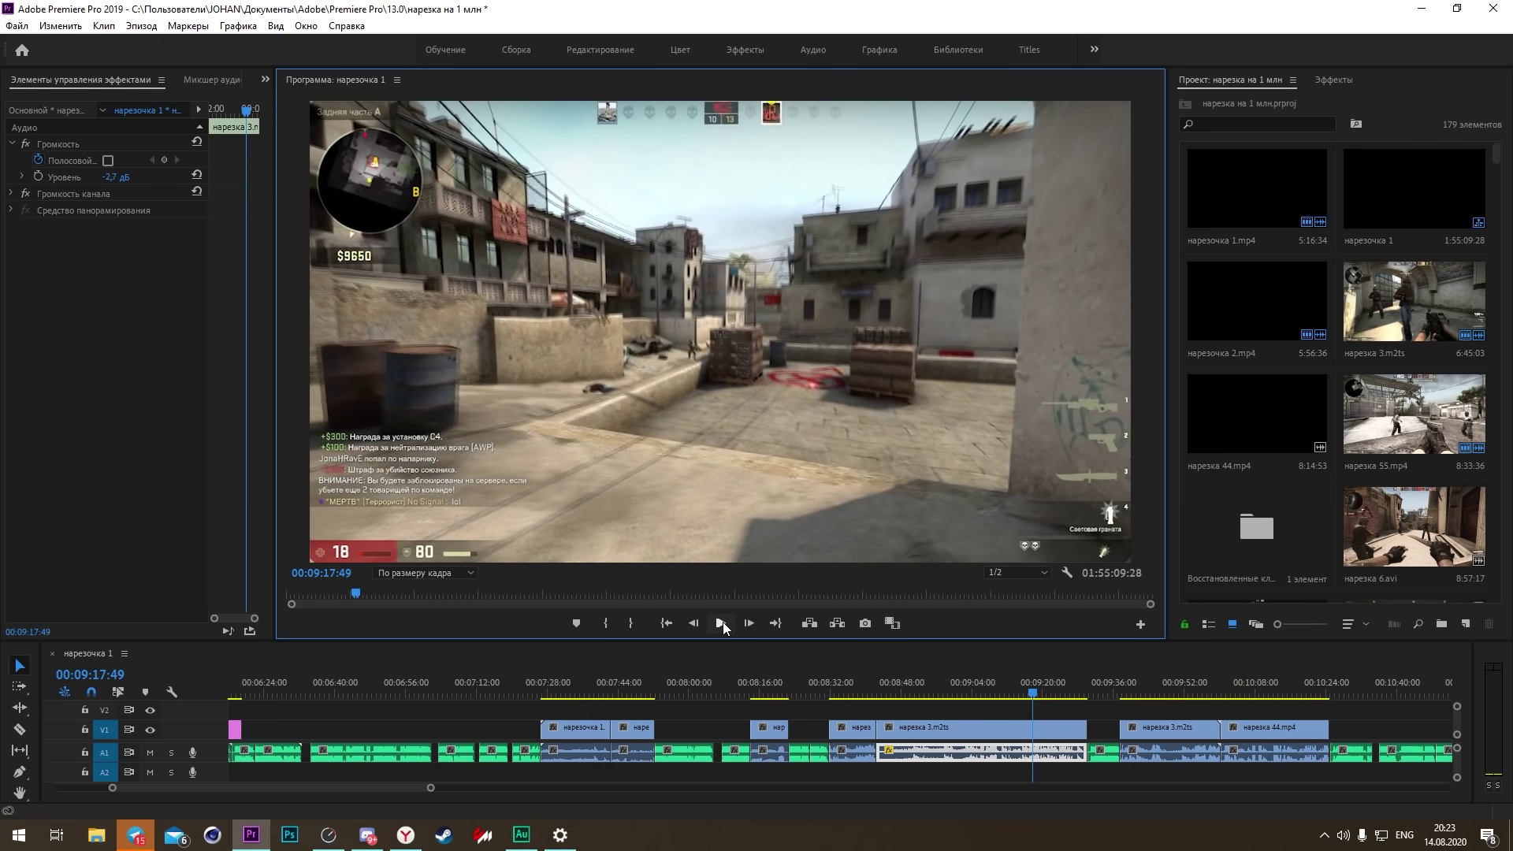
left_click(722, 623)
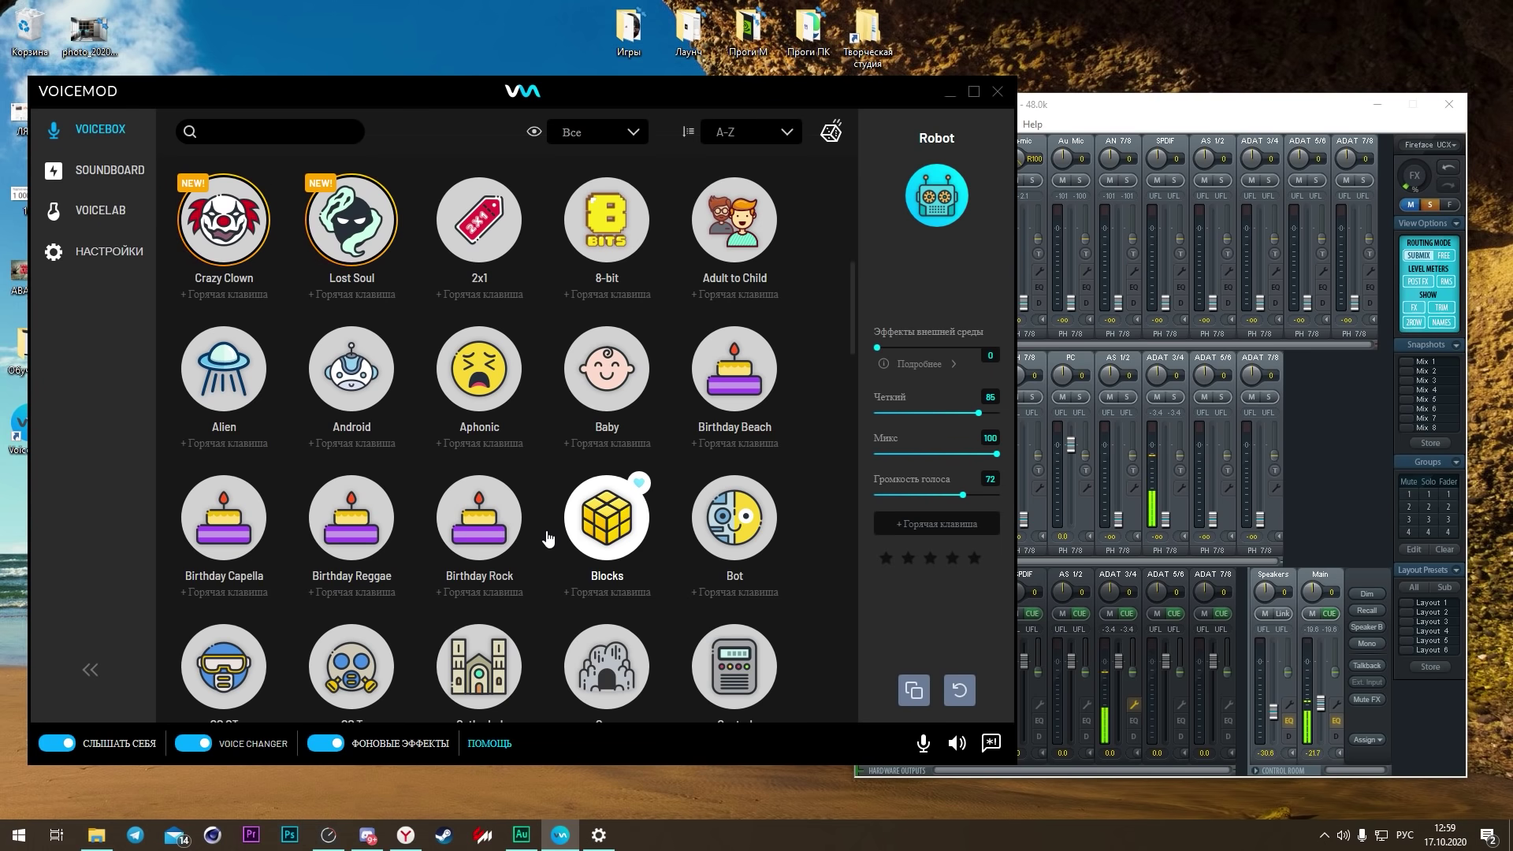
- In Voicemod, browse the full voice list and select the Central voice
scroll(547, 535, "up", 1)
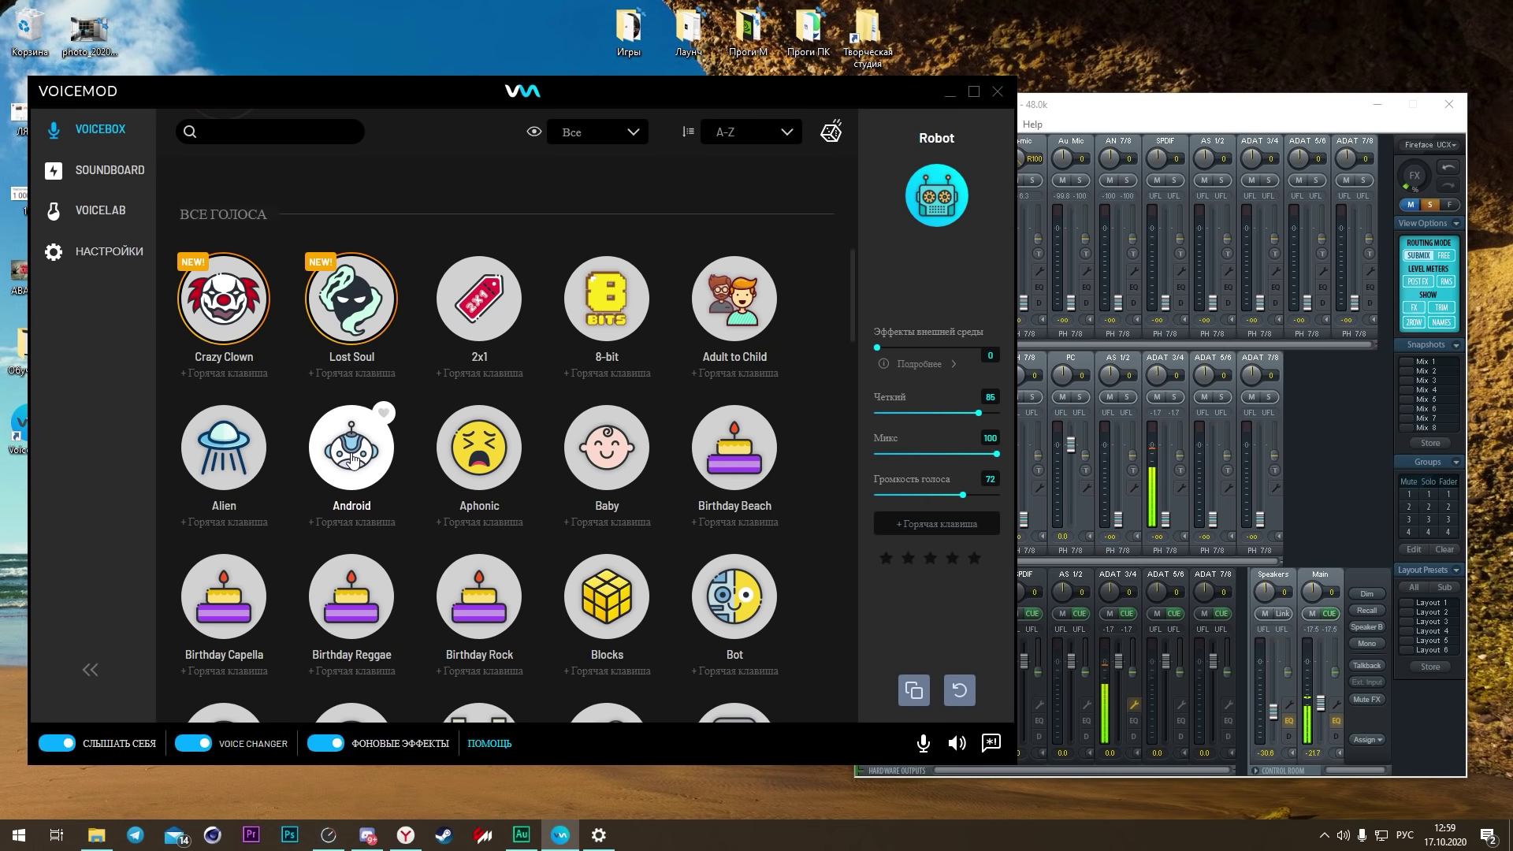
scroll(530, 590, "down", 5)
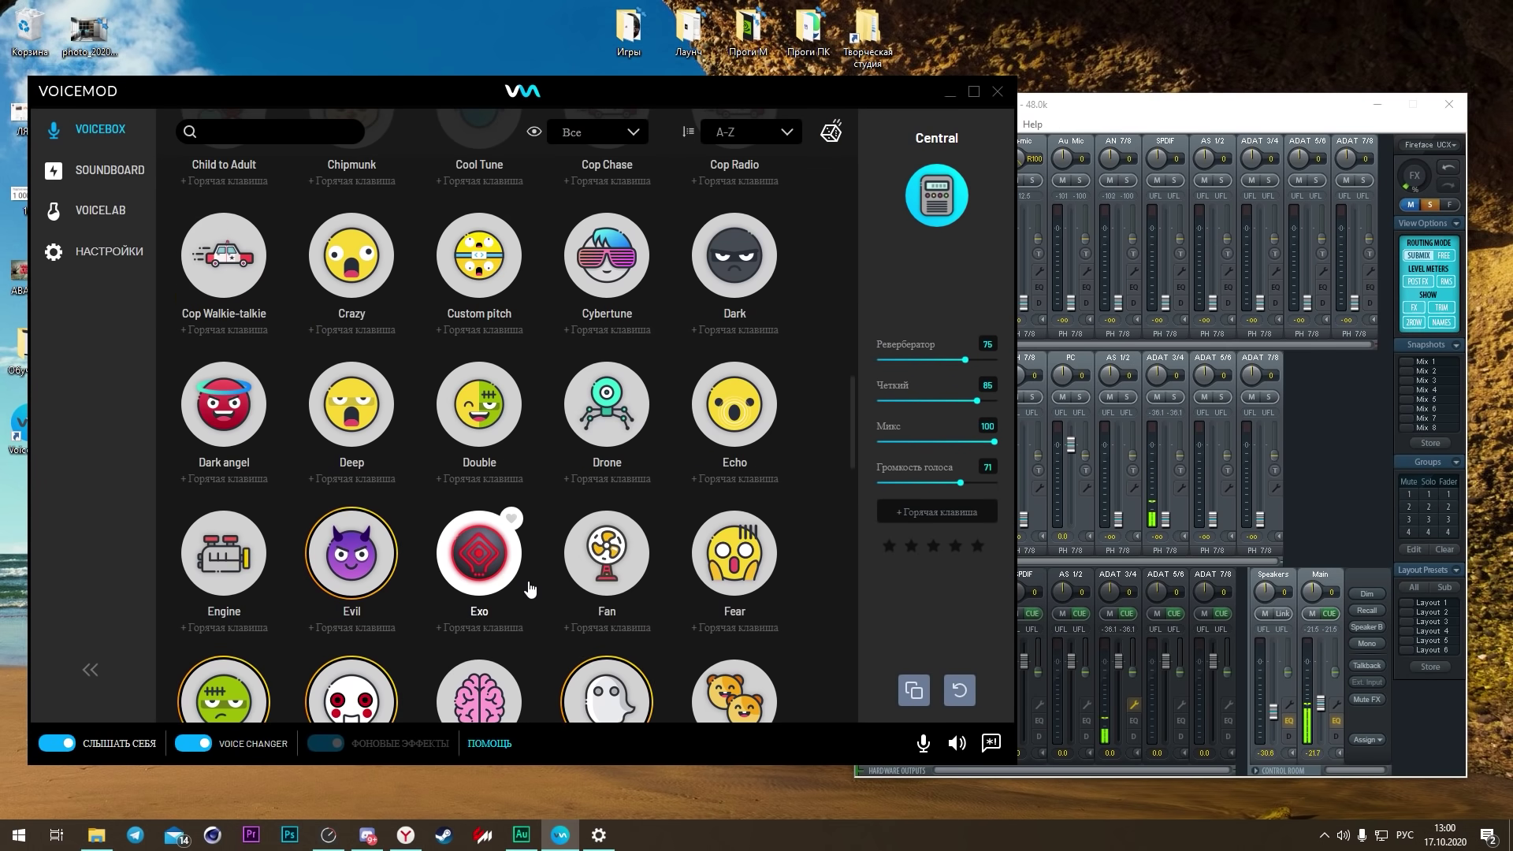
scroll(530, 589, "up", 4)
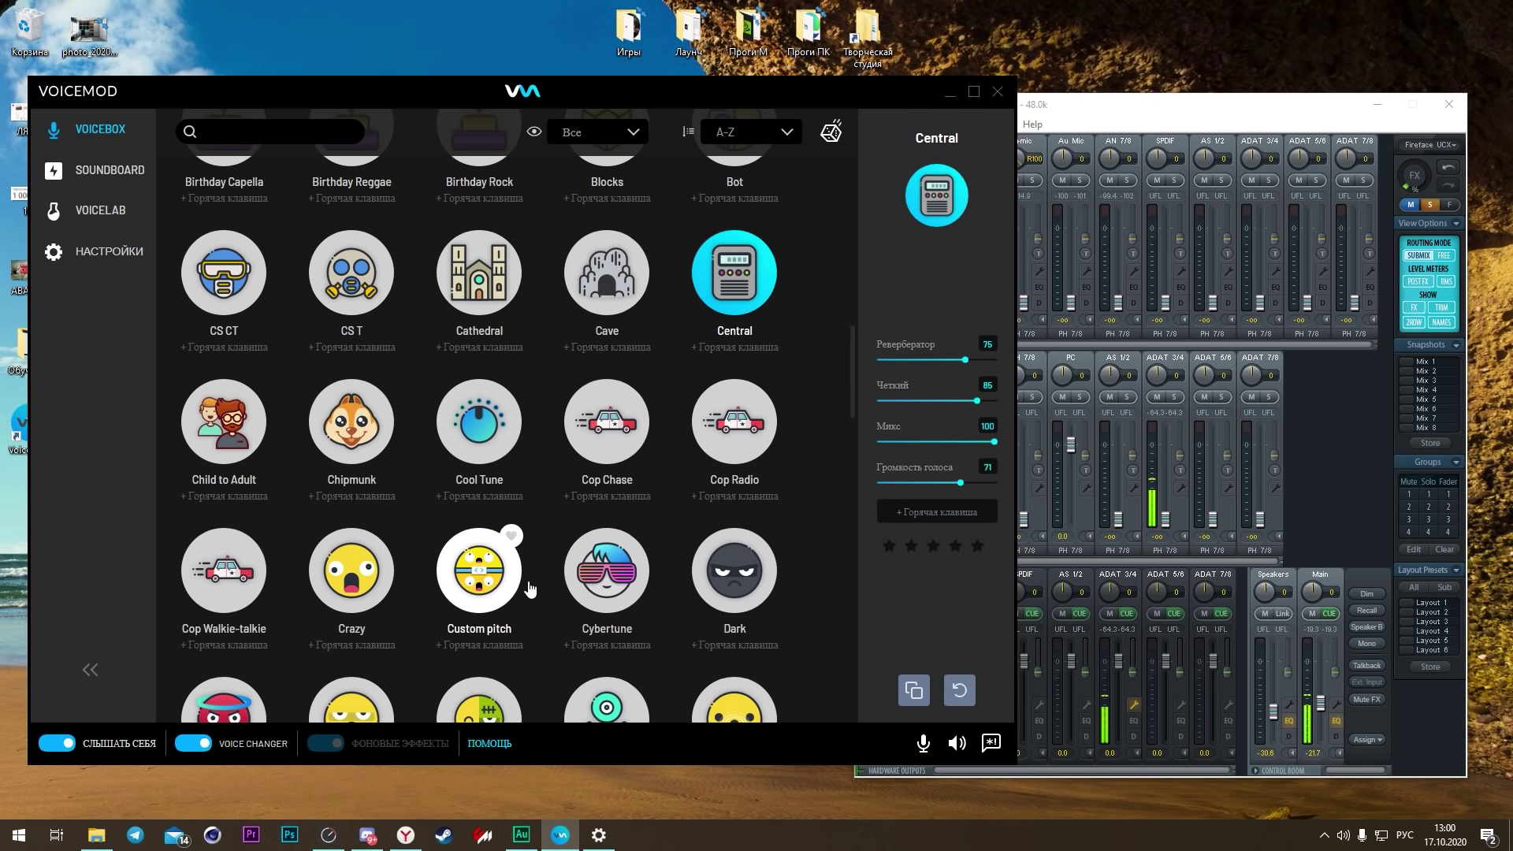
- Browse the voice list down to the voices starting with M and select the Man to Woman voice
scroll(526, 581, "up", 2)
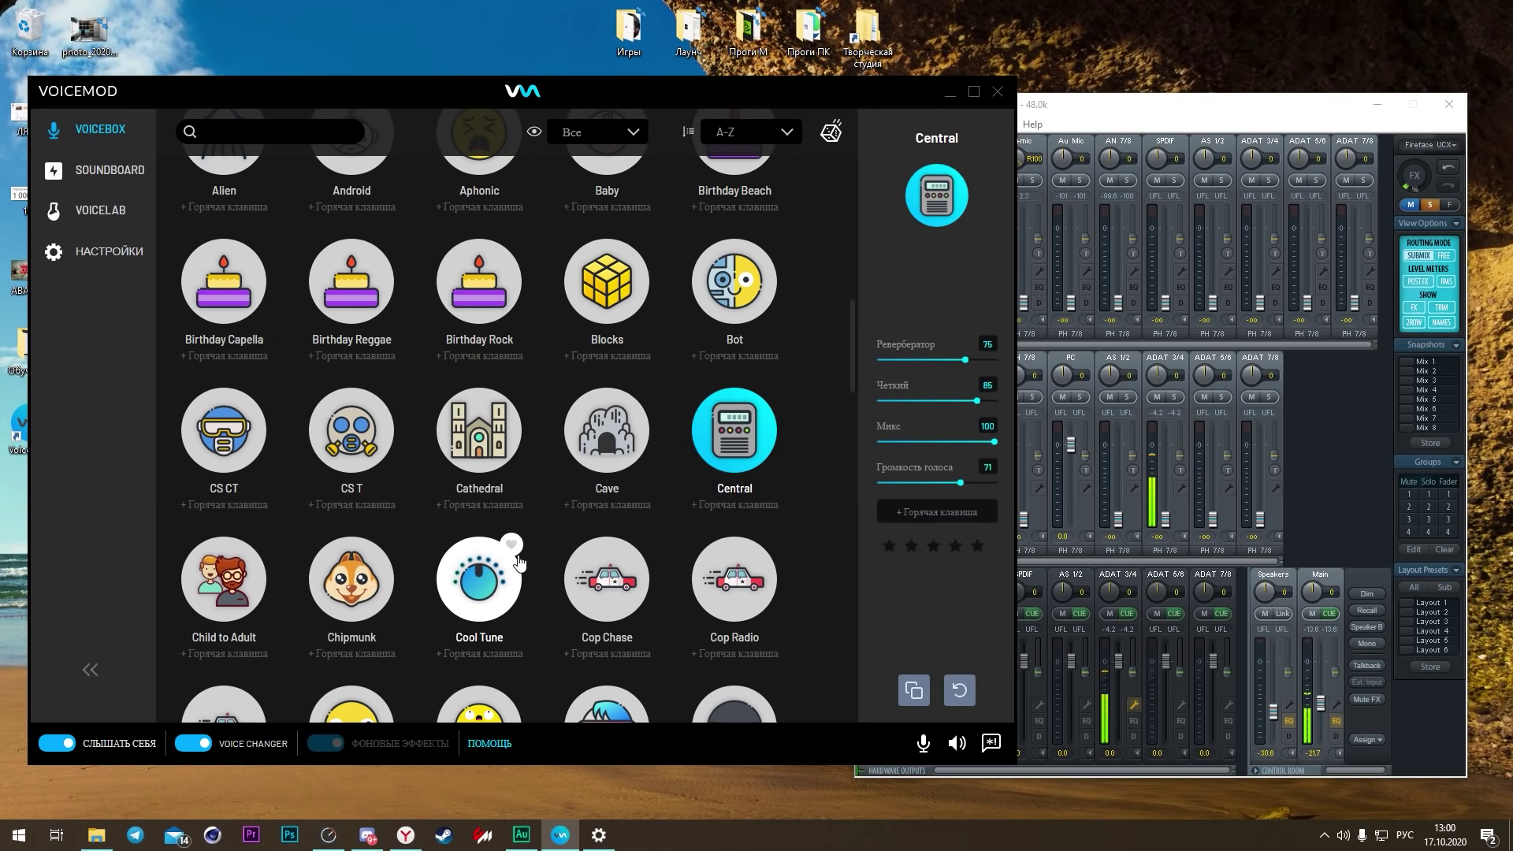
scroll(520, 564, "up", 5)
scroll(519, 561, "down", 11)
scroll(499, 557, "down", 5)
left_click(376, 609)
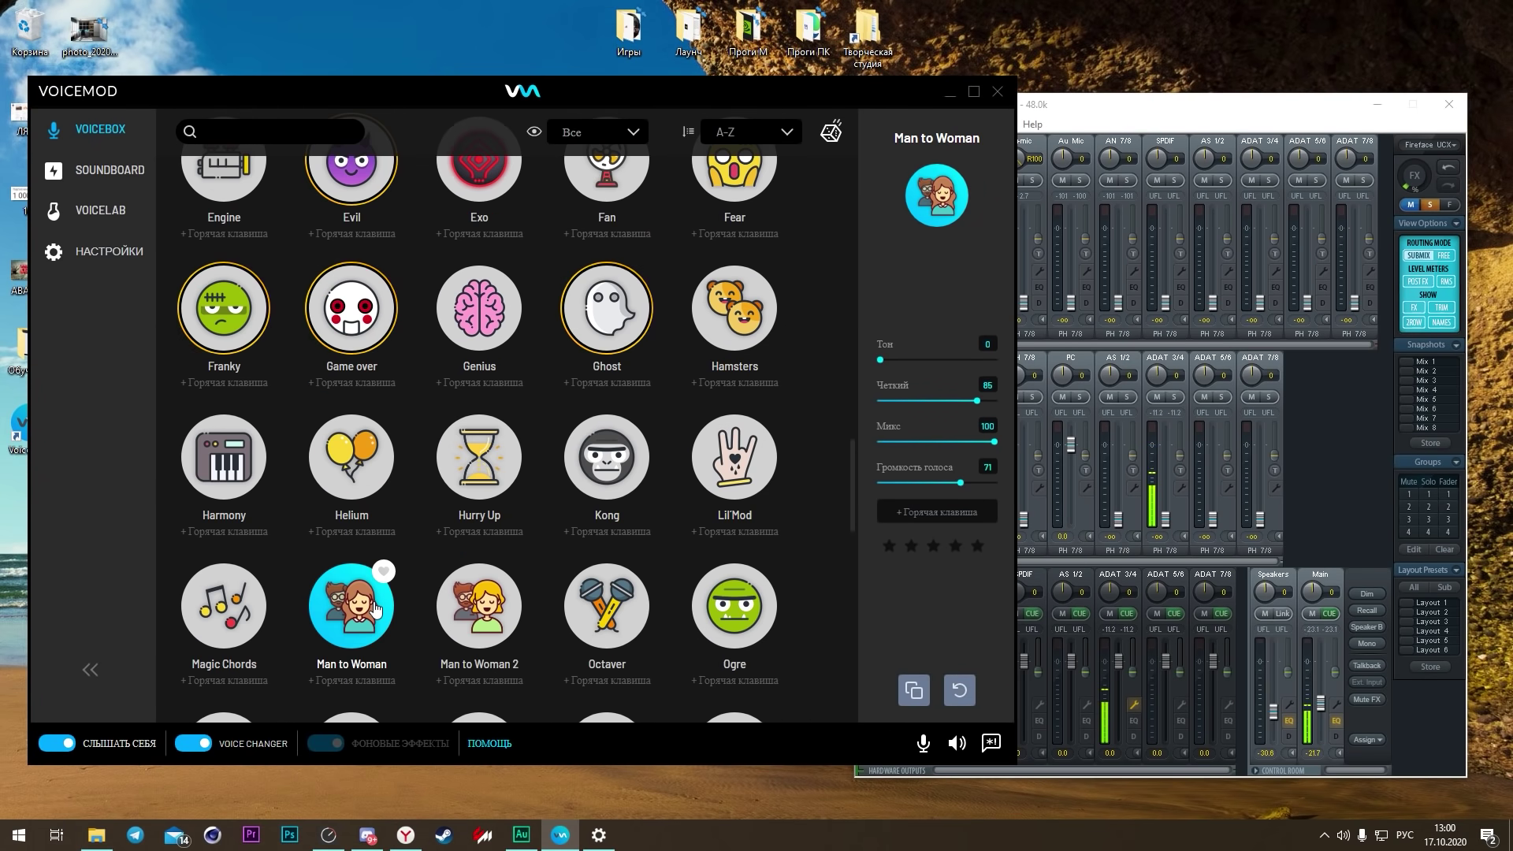
- Set the Man to Woman voice's tone to 100, and switch to the Man to Woman 2 voice
left_click(884, 360)
left_click_drag(886, 362, 1006, 359)
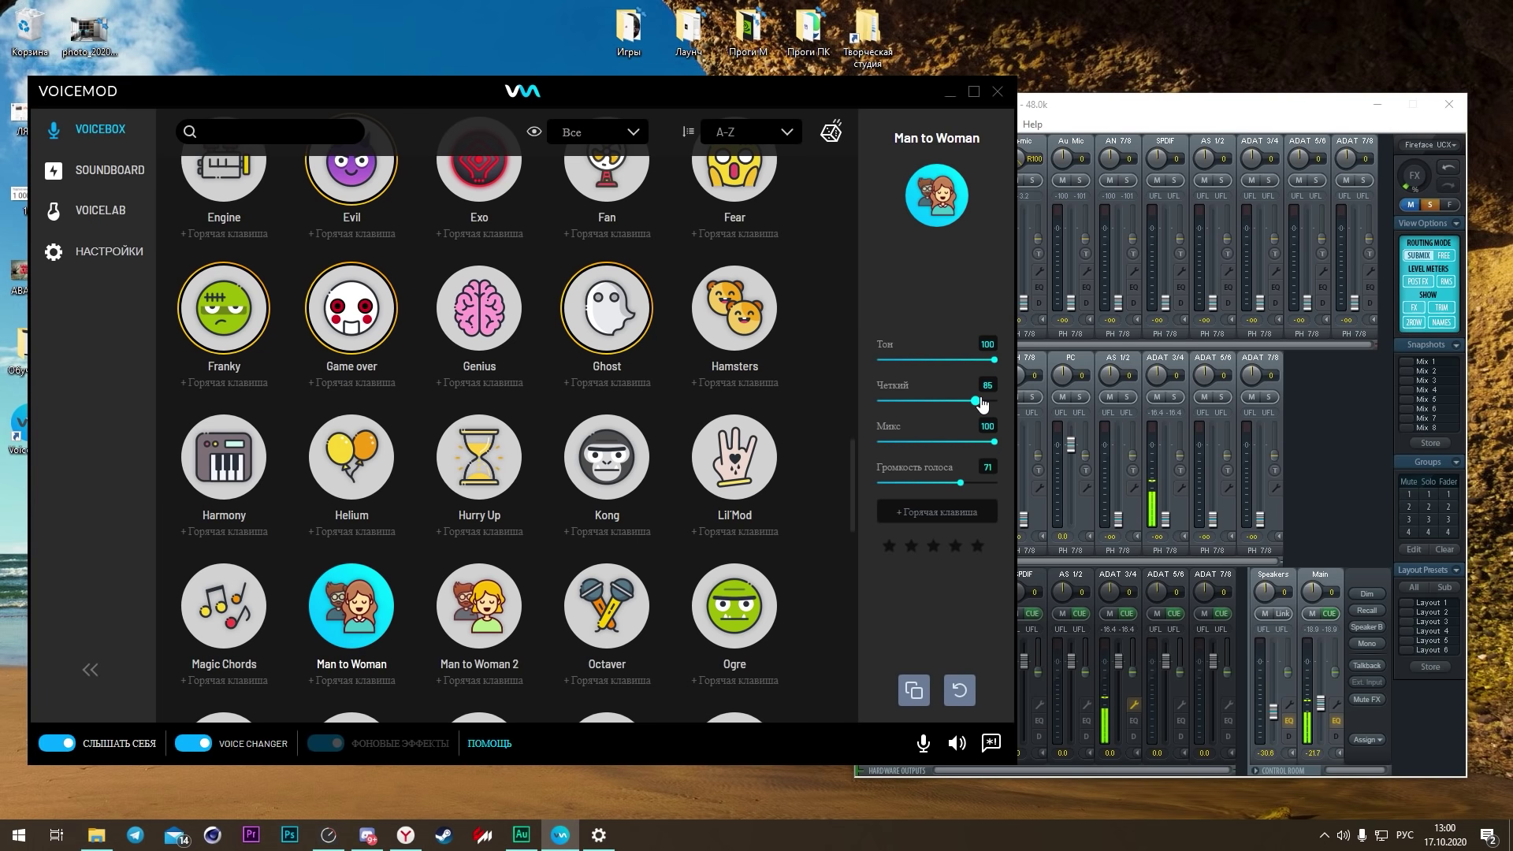
left_click(478, 606)
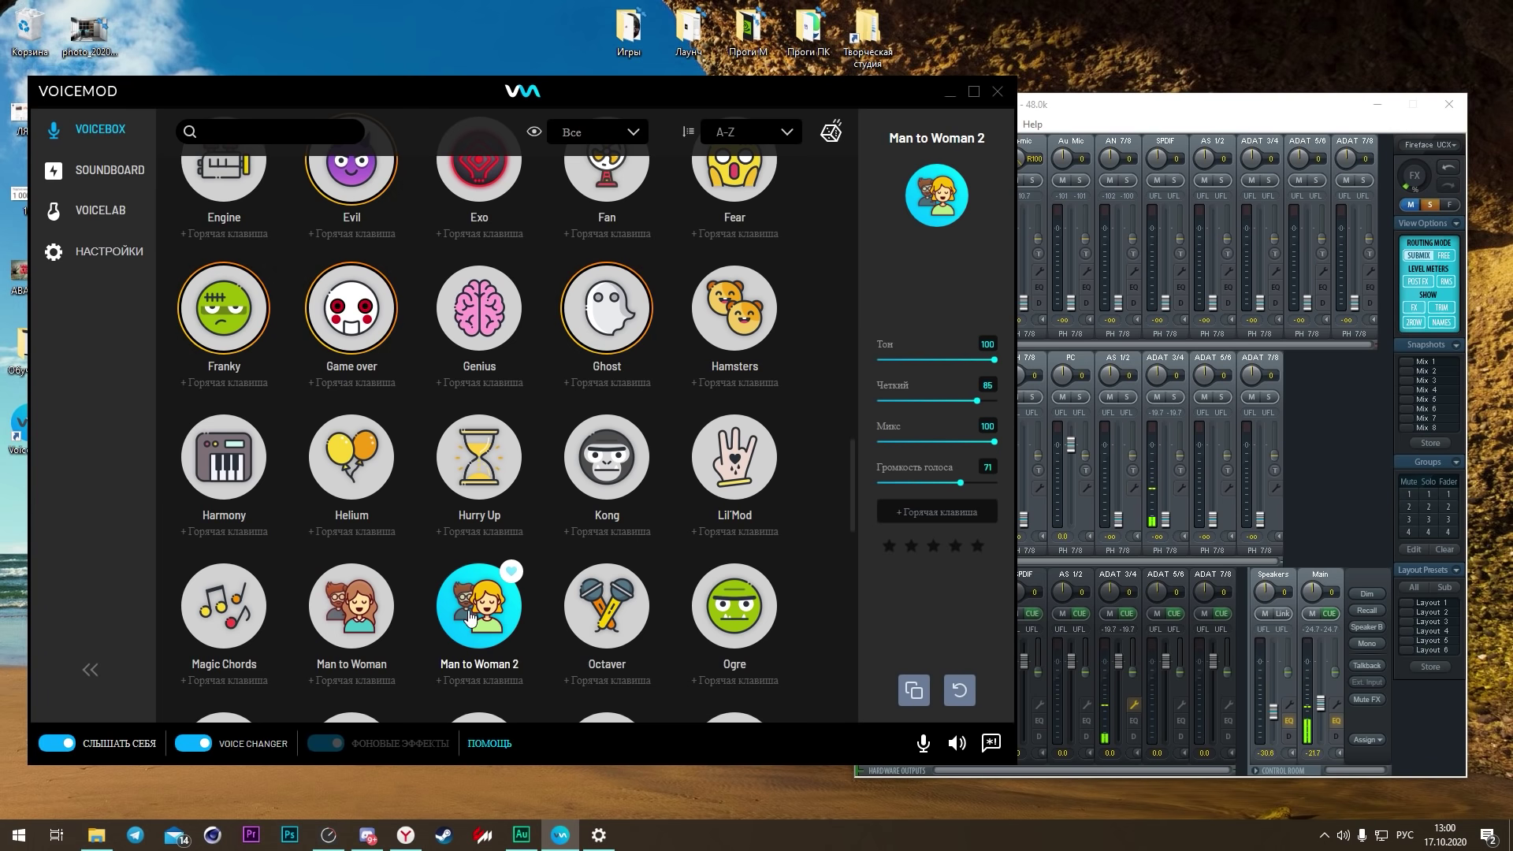
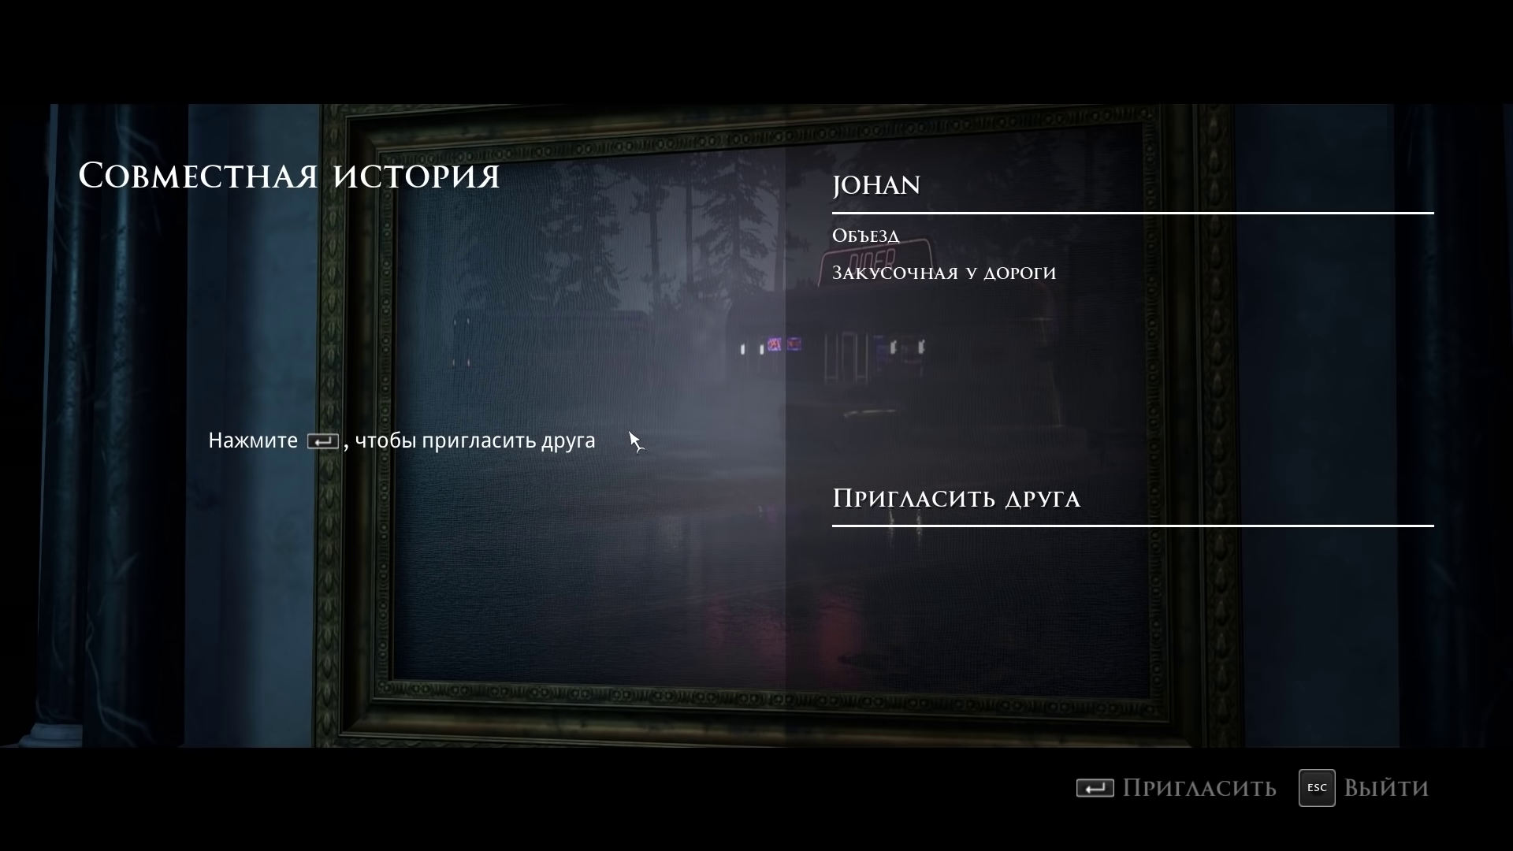
- Leave the game's shared-story screen without inviting a friend
key("Escape")
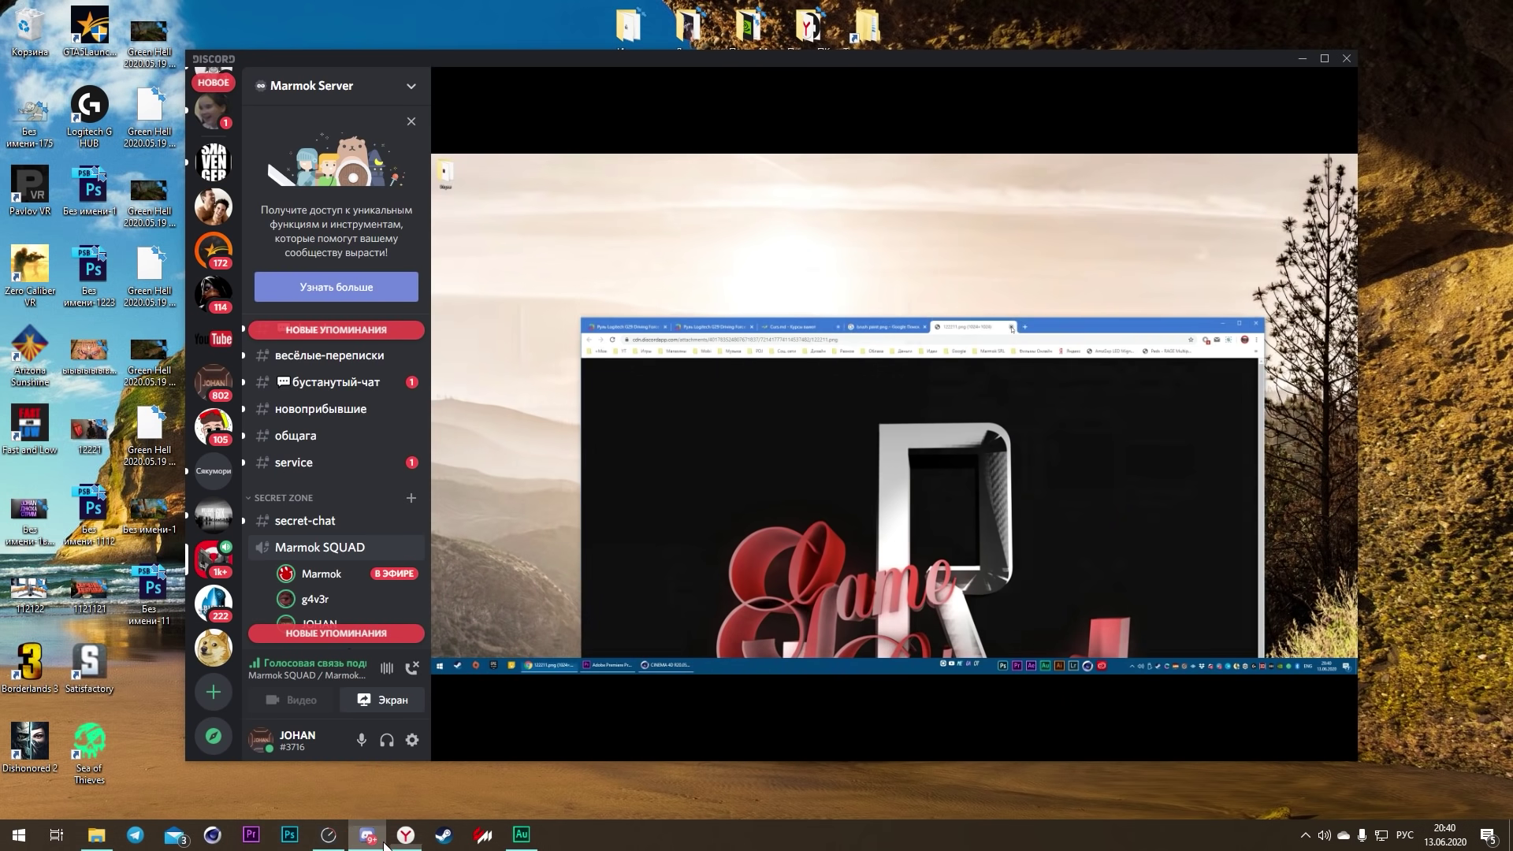
- In Discord, view the live screen share of the Marmok SQUAD voice channel in full screen and return to the windowed view
mouse_move(498, 726)
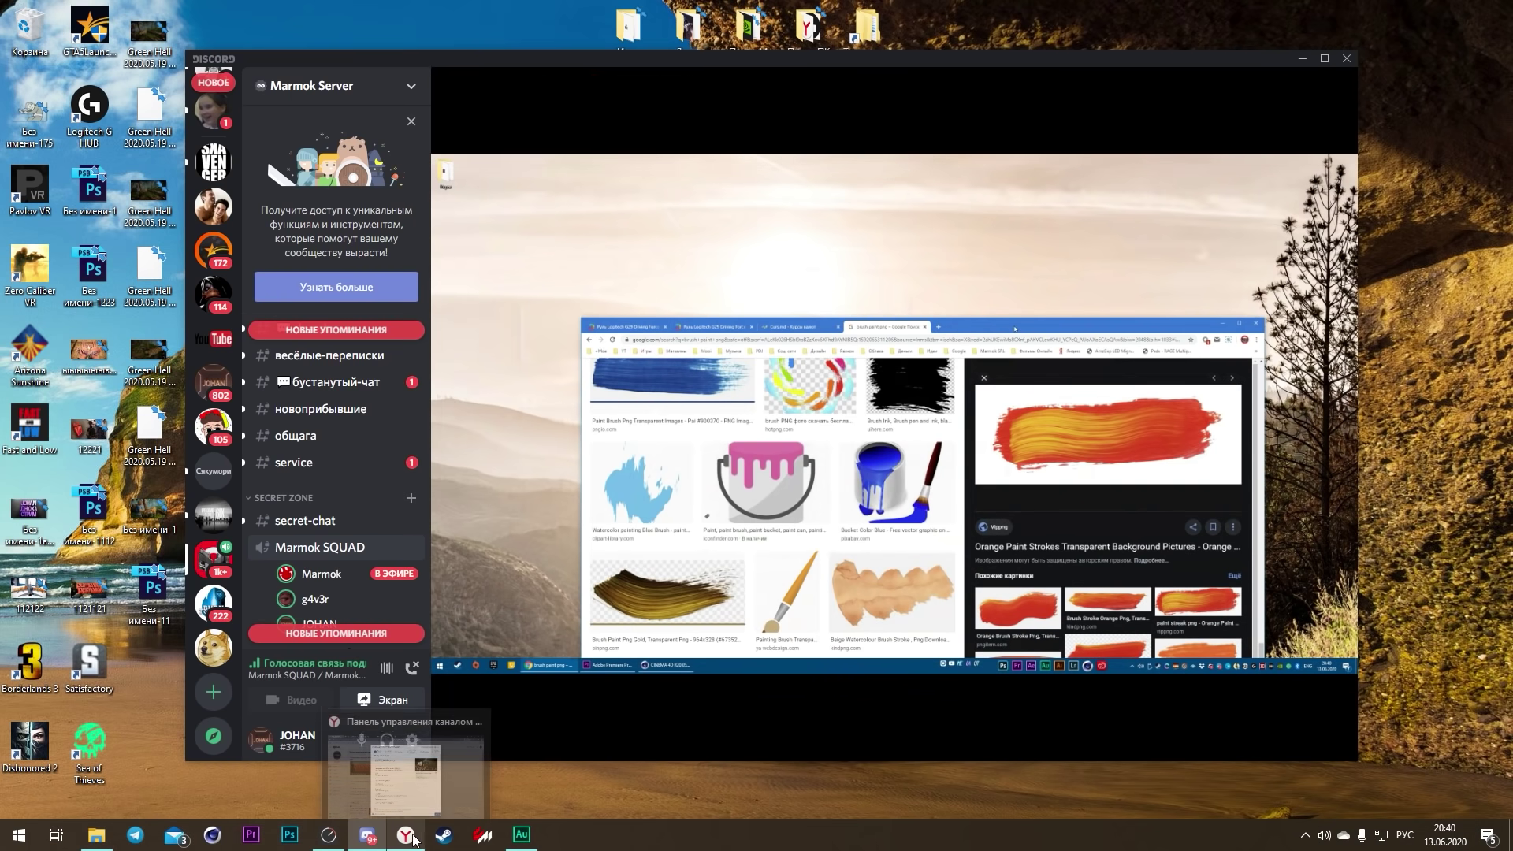
left_click(369, 835)
left_click(369, 835)
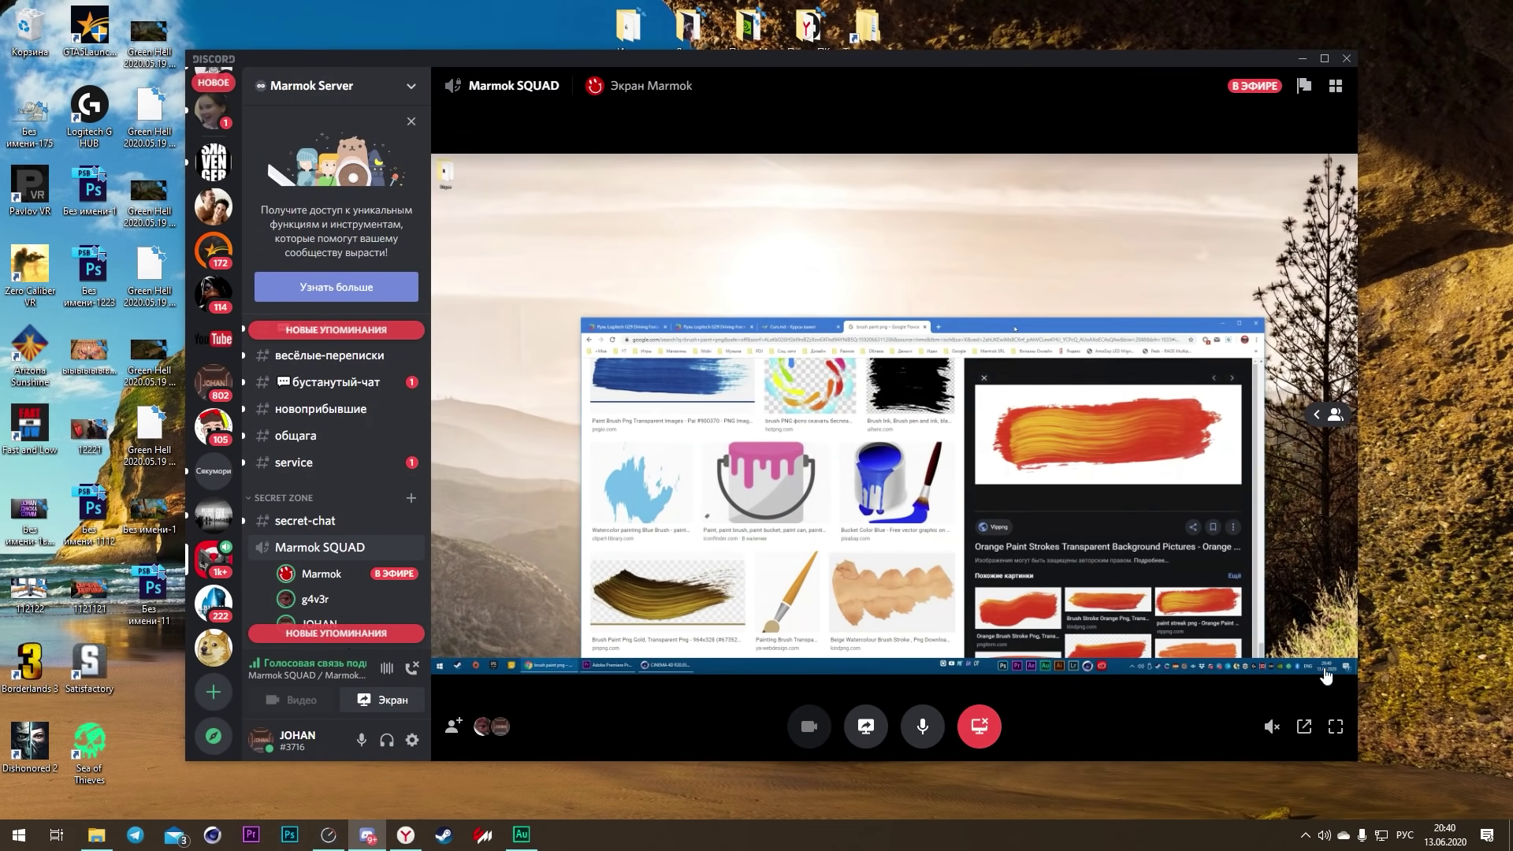
left_click(1324, 720)
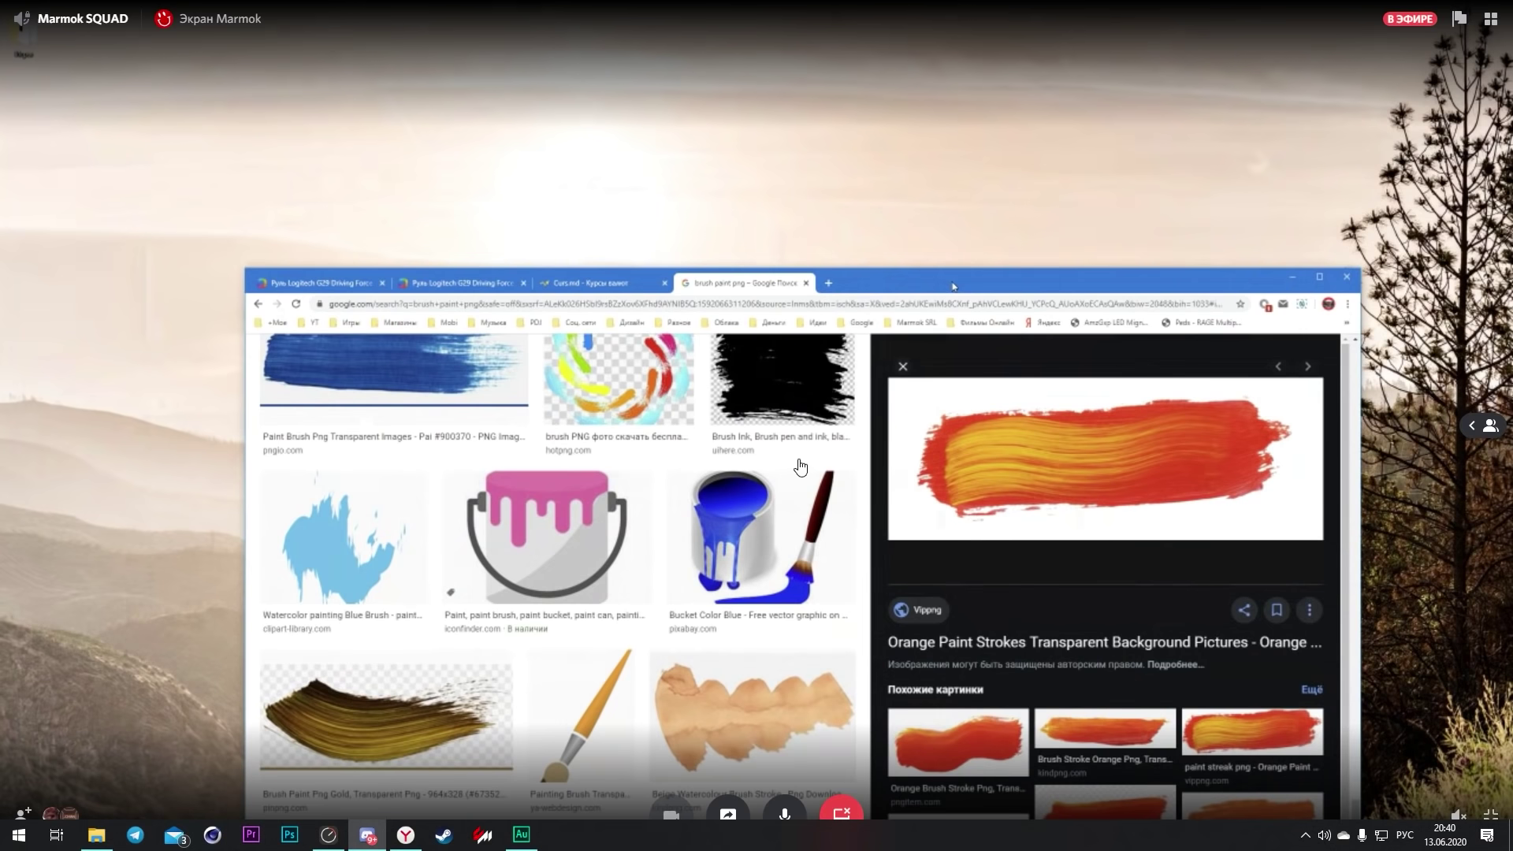
left_click(1489, 817)
- Open the secret-chat text channel in the Secret Zone category of Marmok Server
scroll(380, 526, "down", 1)
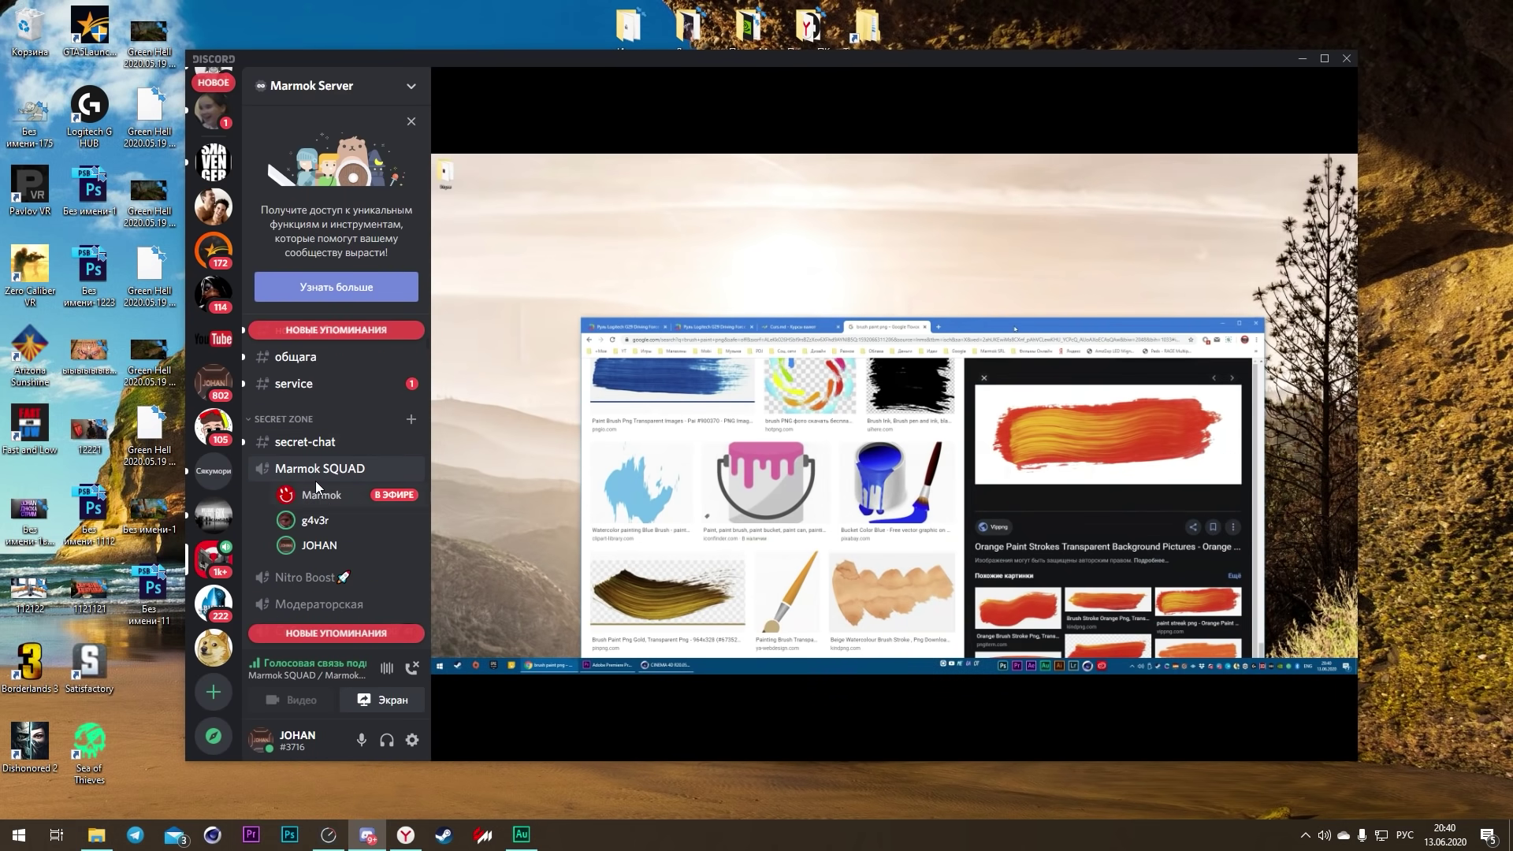
left_click(307, 443)
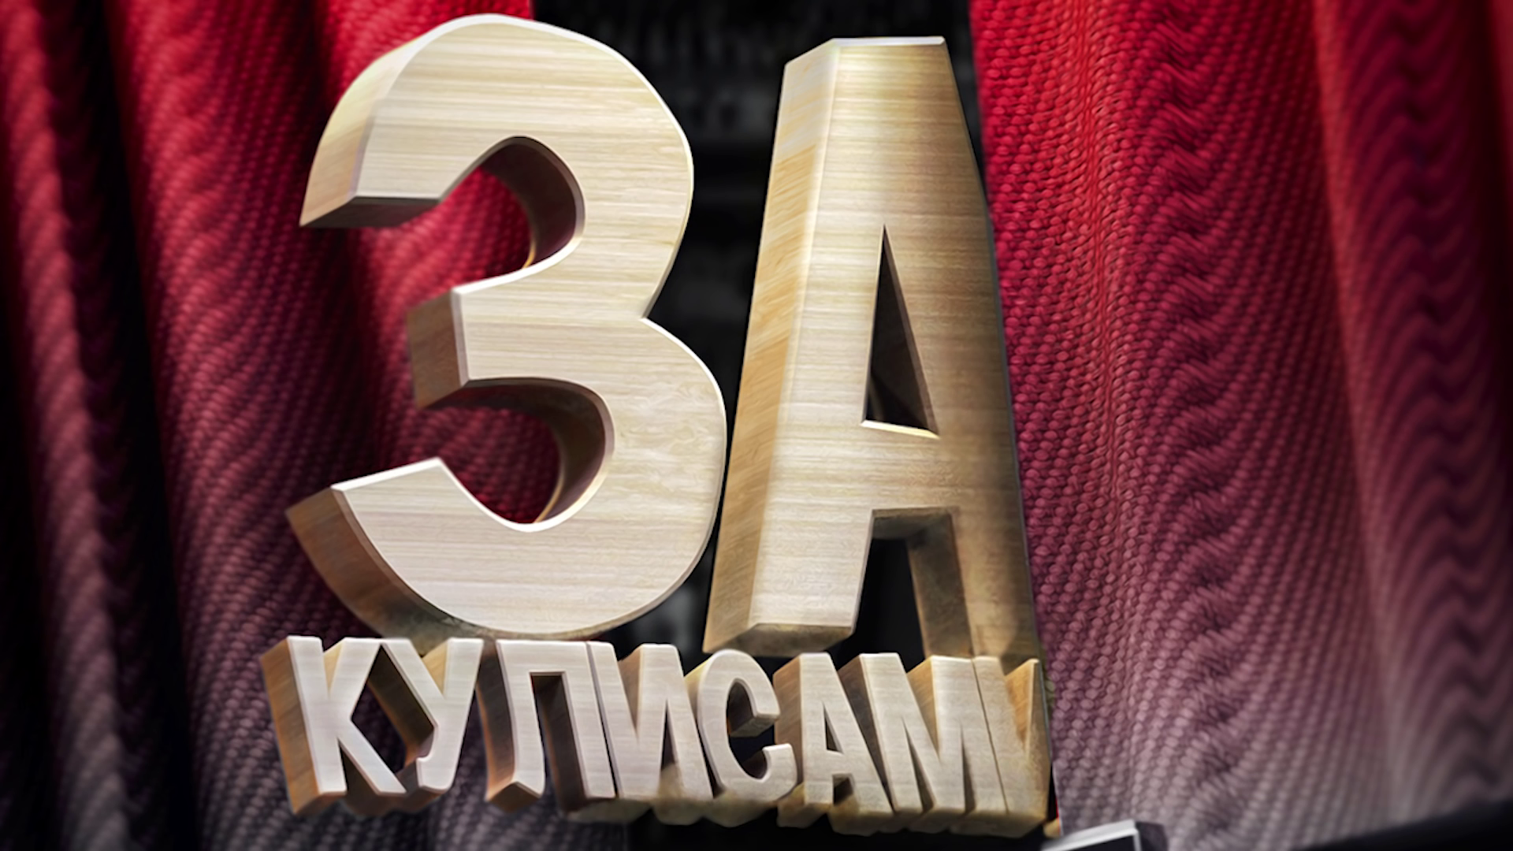